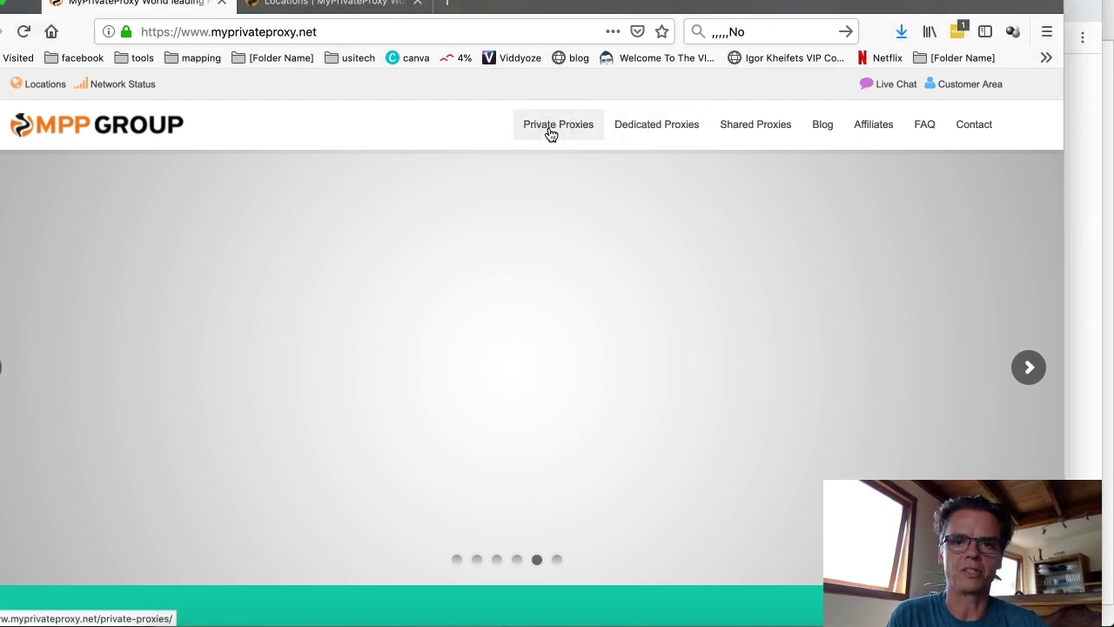
Step: Open the Private Proxies page and compare the prices, proxy counts and locations of the MPP plans
{"action": "left_click", "coordinate": [551, 132]}
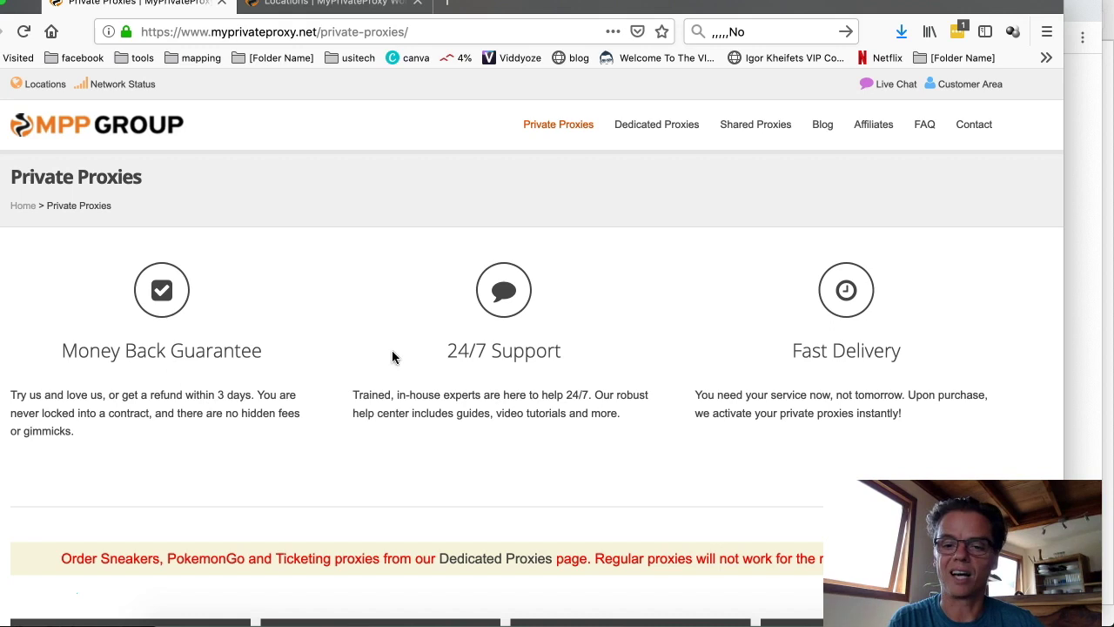
{"action": "scroll", "coordinate": [405, 350], "scroll_direction": "down", "scroll_amount": 2}
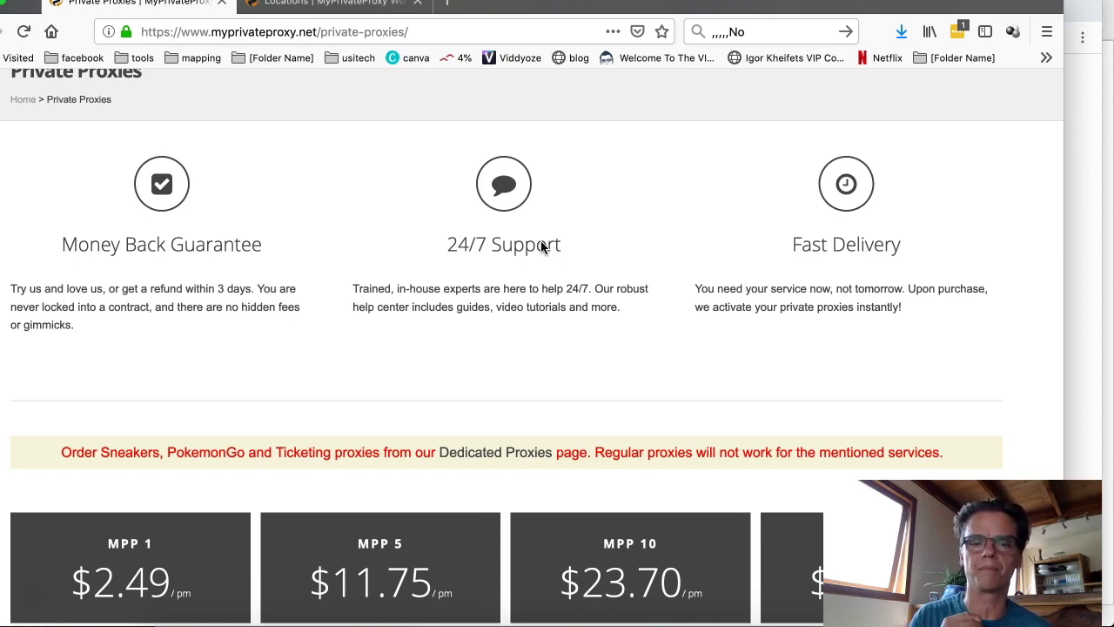
{"action": "scroll", "coordinate": [452, 344], "scroll_direction": "down", "scroll_amount": 1}
{"action": "scroll", "coordinate": [453, 350], "scroll_direction": "down", "scroll_amount": 5}
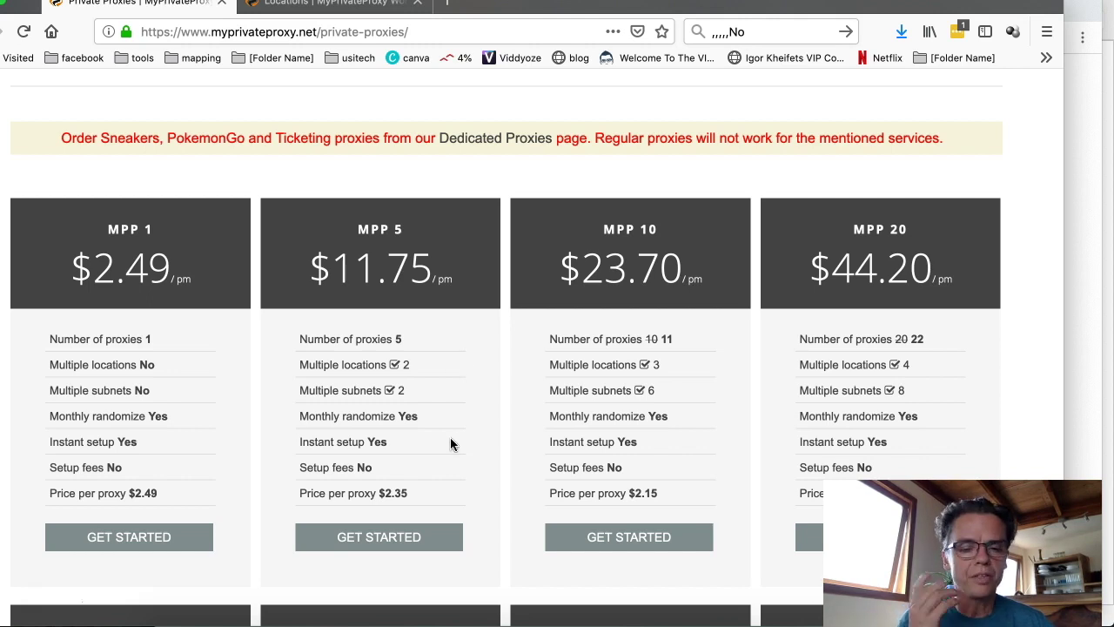
{"action": "scroll", "coordinate": [451, 444], "scroll_direction": "down", "scroll_amount": 5}
{"action": "scroll", "coordinate": [450, 444], "scroll_direction": "up", "scroll_amount": 2}
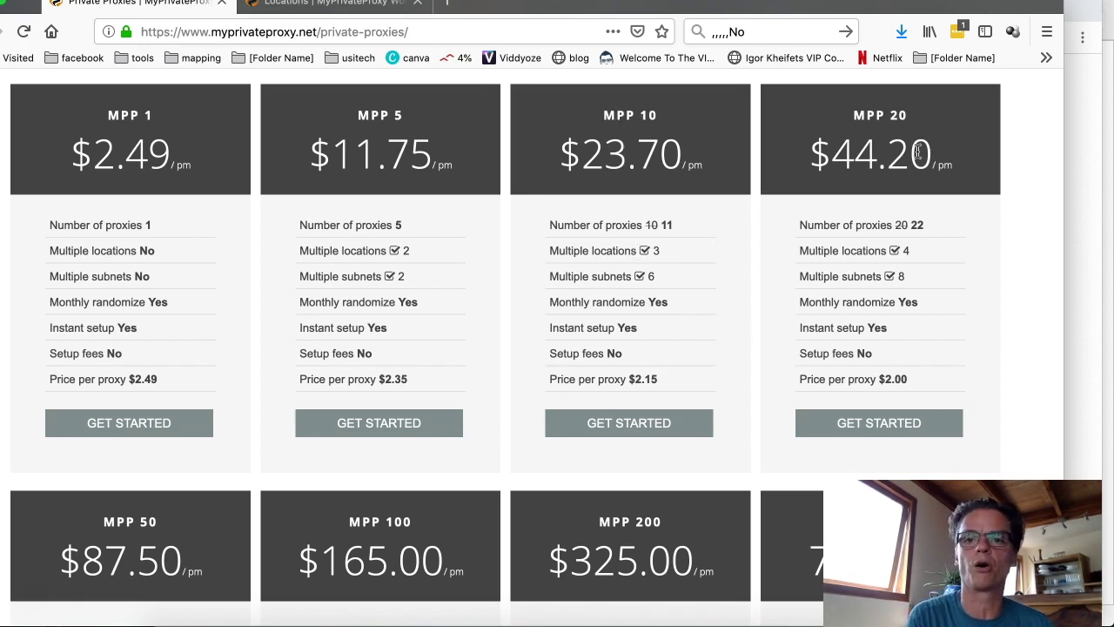
{"action": "scroll", "coordinate": [742, 252], "scroll_direction": "down", "scroll_amount": 3}
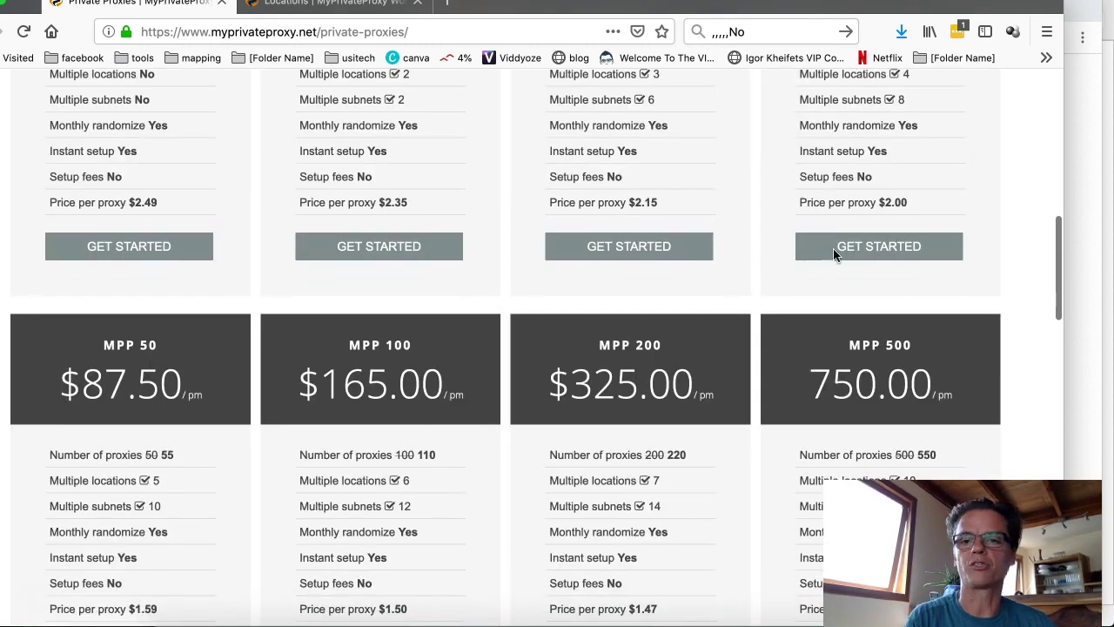
{"action": "scroll", "coordinate": [834, 249], "scroll_direction": "up", "scroll_amount": 3}
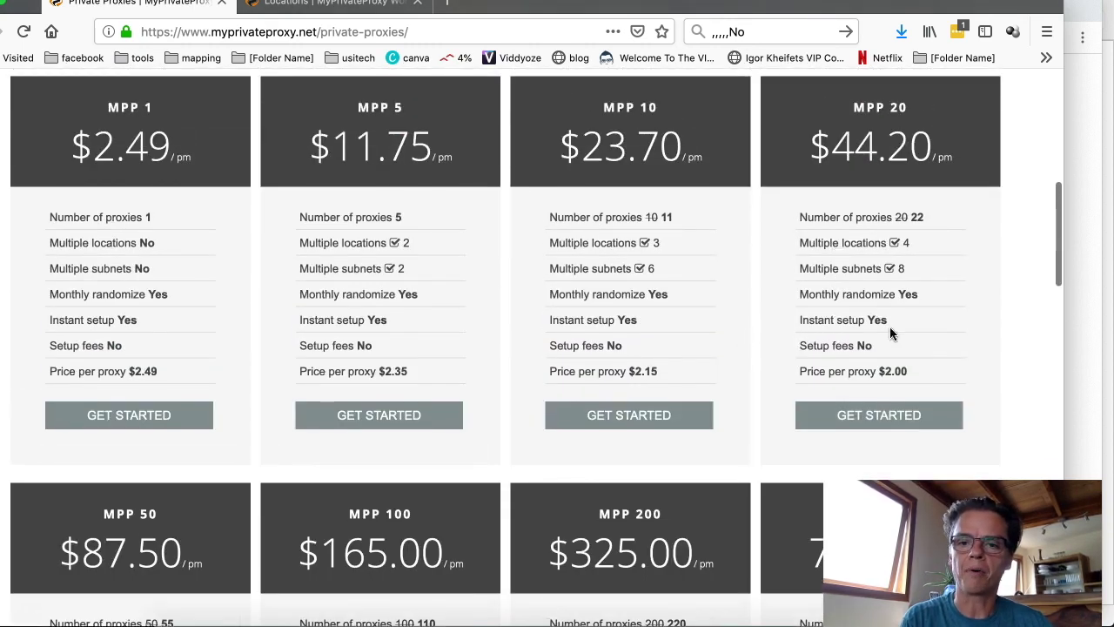
Step: Start an order for the MPP 20 private proxies plan and choose the 6 Month billing cycle
{"action": "left_click", "coordinate": [870, 418]}
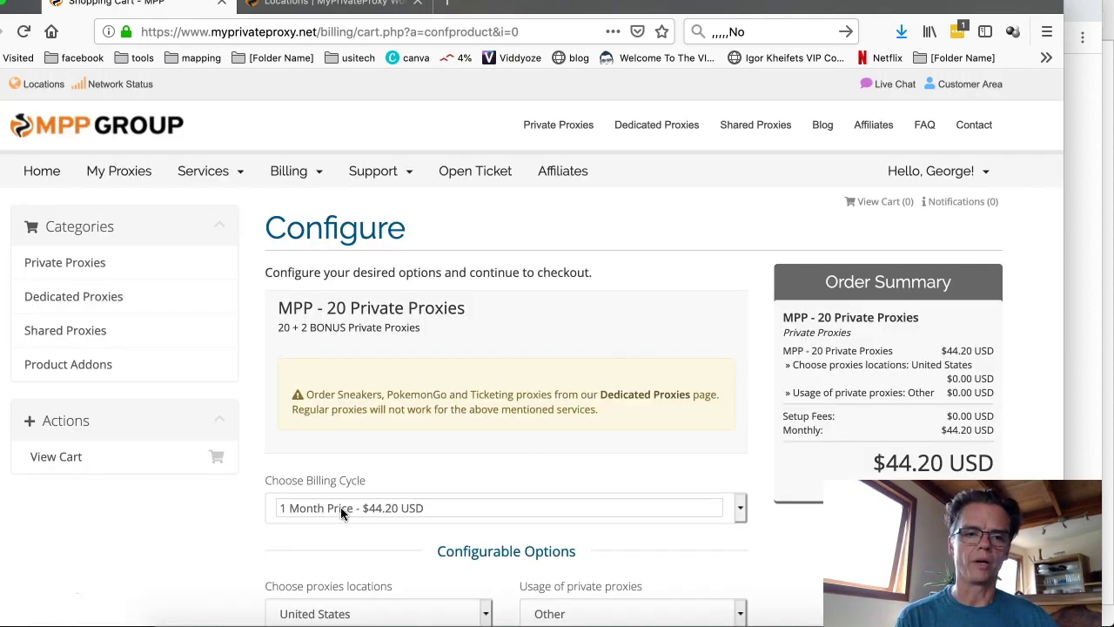
{"action": "left_click", "coordinate": [738, 510]}
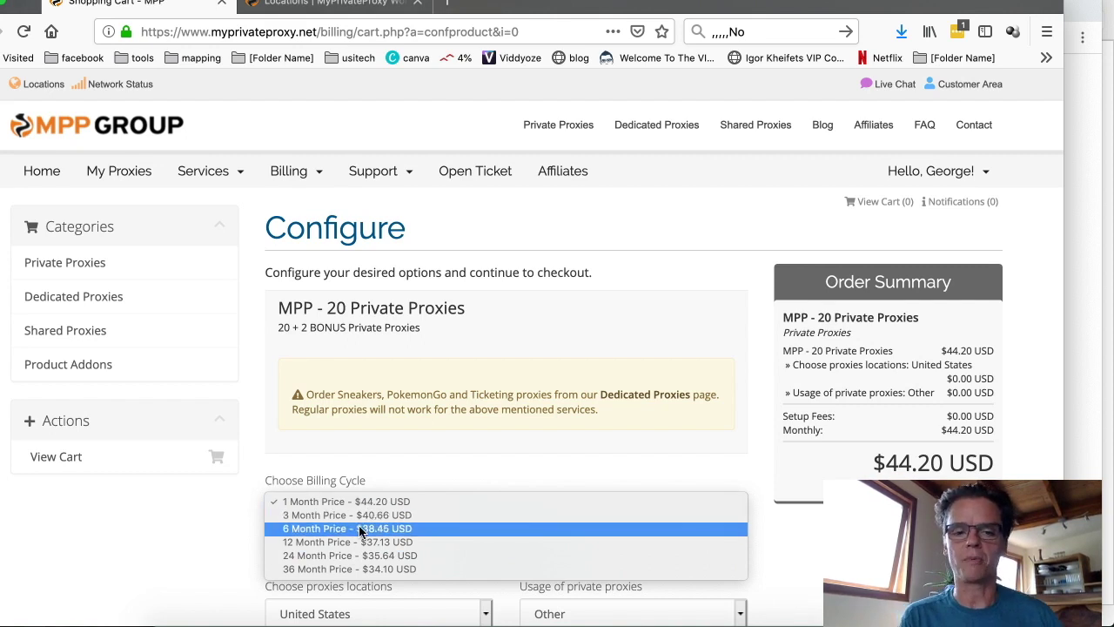
{"action": "left_click", "coordinate": [477, 528]}
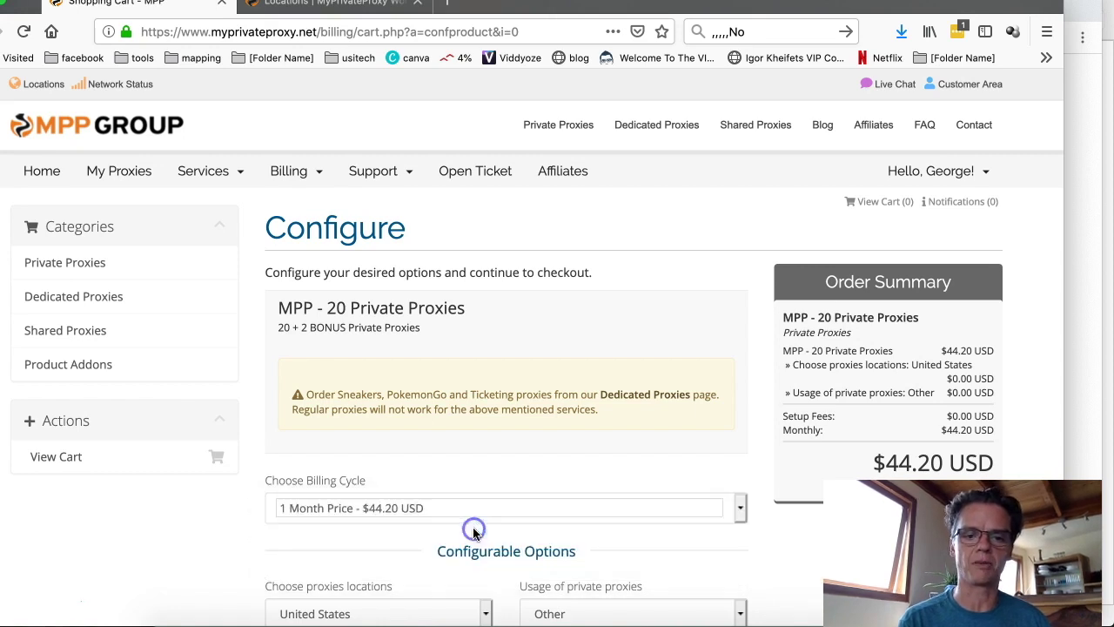
{"action": "scroll", "coordinate": [472, 526], "scroll_direction": "down", "scroll_amount": 3}
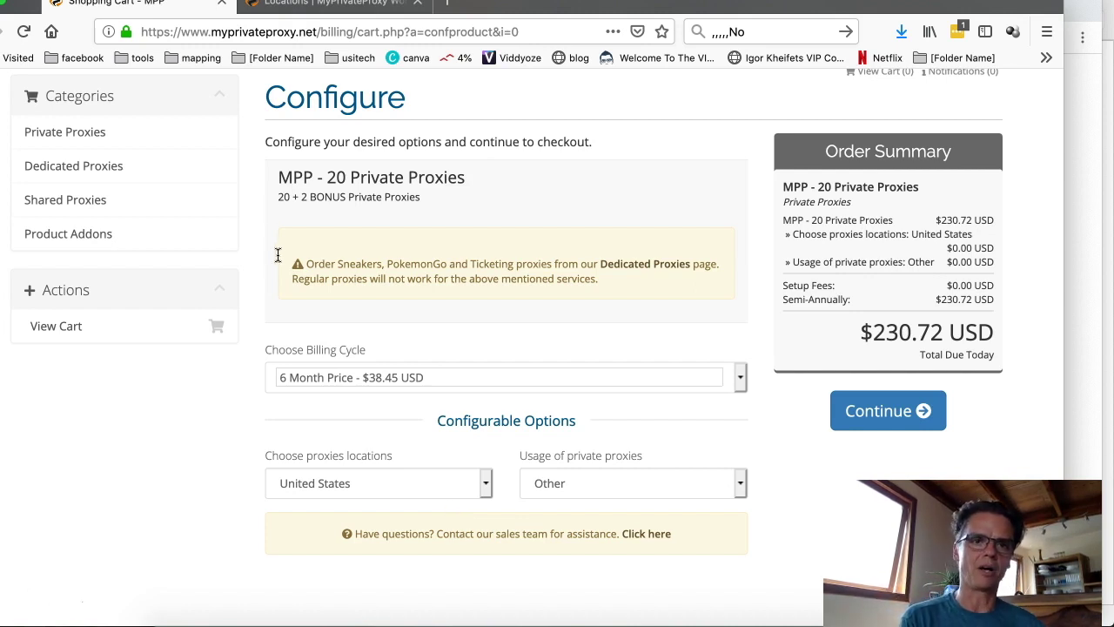
Step: Examine the proxy server table on the already open Locations page, covering the US, Canadian and European cities
{"action": "left_click", "coordinate": [345, 7]}
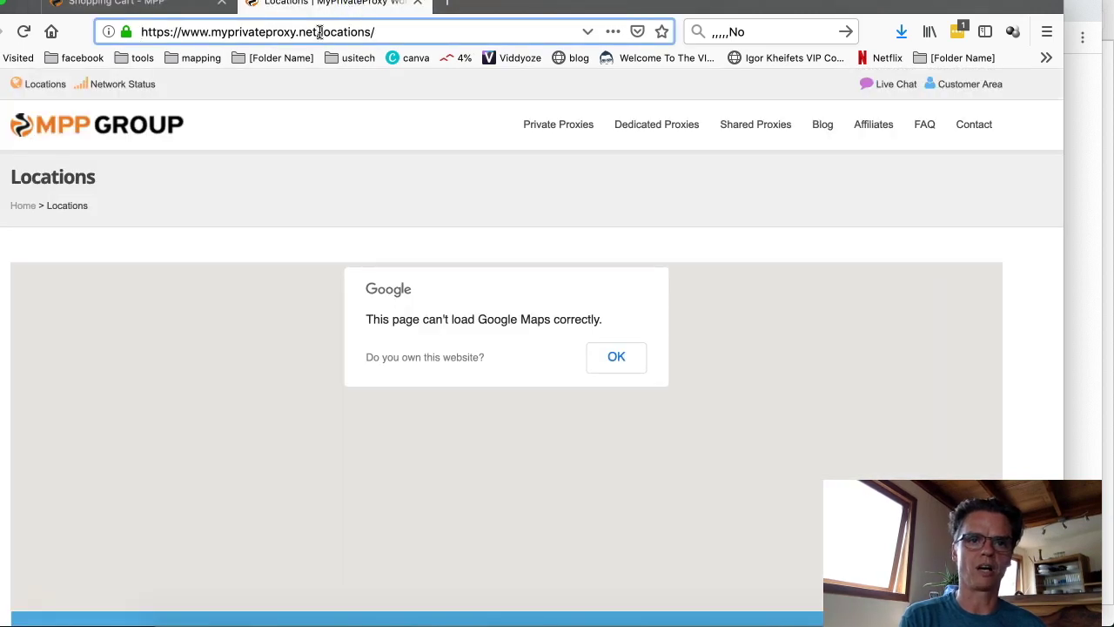
{"action": "scroll", "coordinate": [380, 400], "scroll_direction": "down", "scroll_amount": 1}
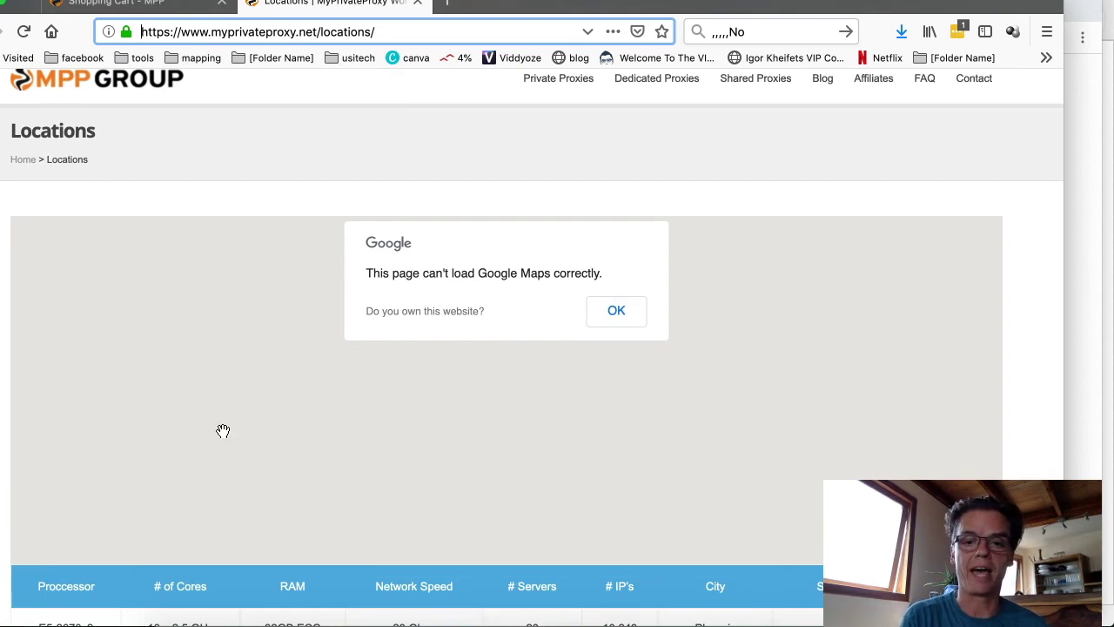
{"action": "scroll", "coordinate": [405, 404], "scroll_direction": "down", "scroll_amount": 5}
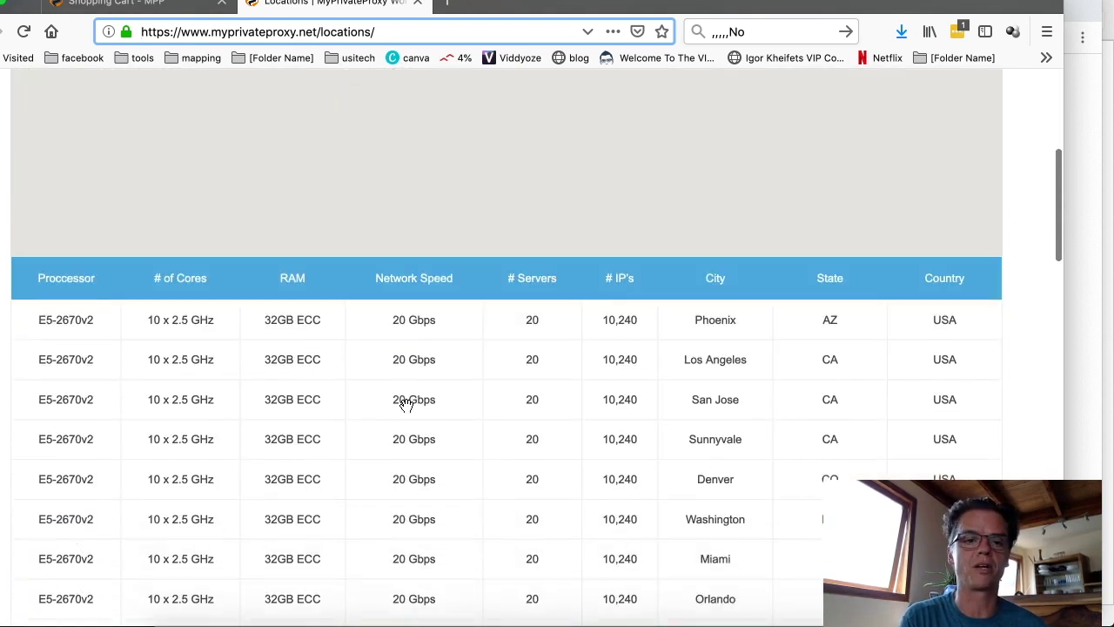
{"action": "scroll", "coordinate": [405, 403], "scroll_direction": "down", "scroll_amount": 4}
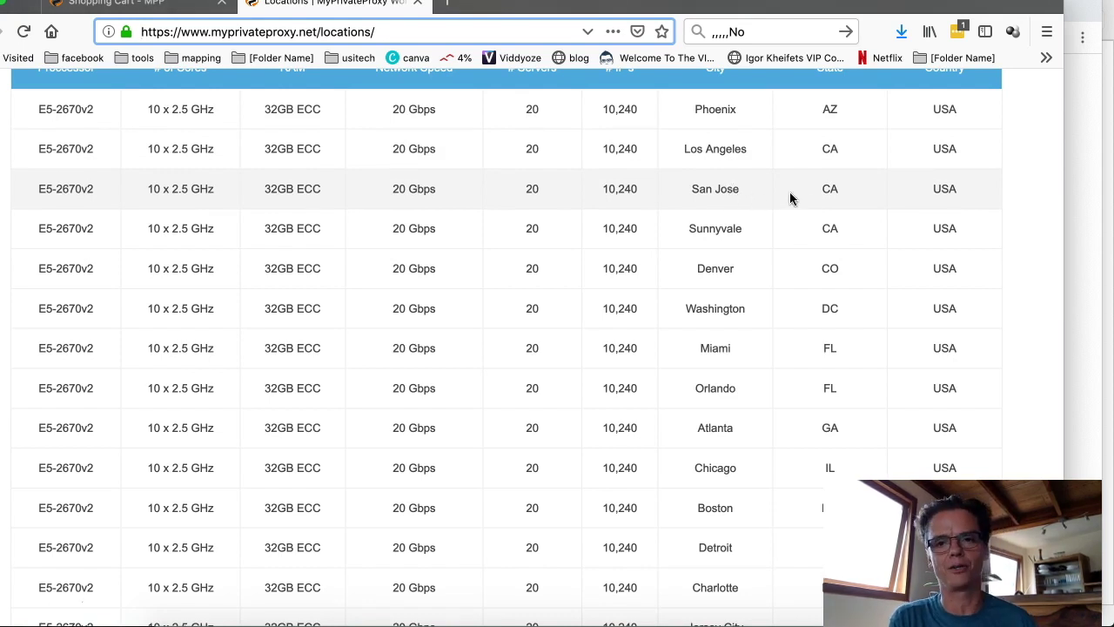
{"action": "scroll", "coordinate": [696, 257], "scroll_direction": "down", "scroll_amount": 2}
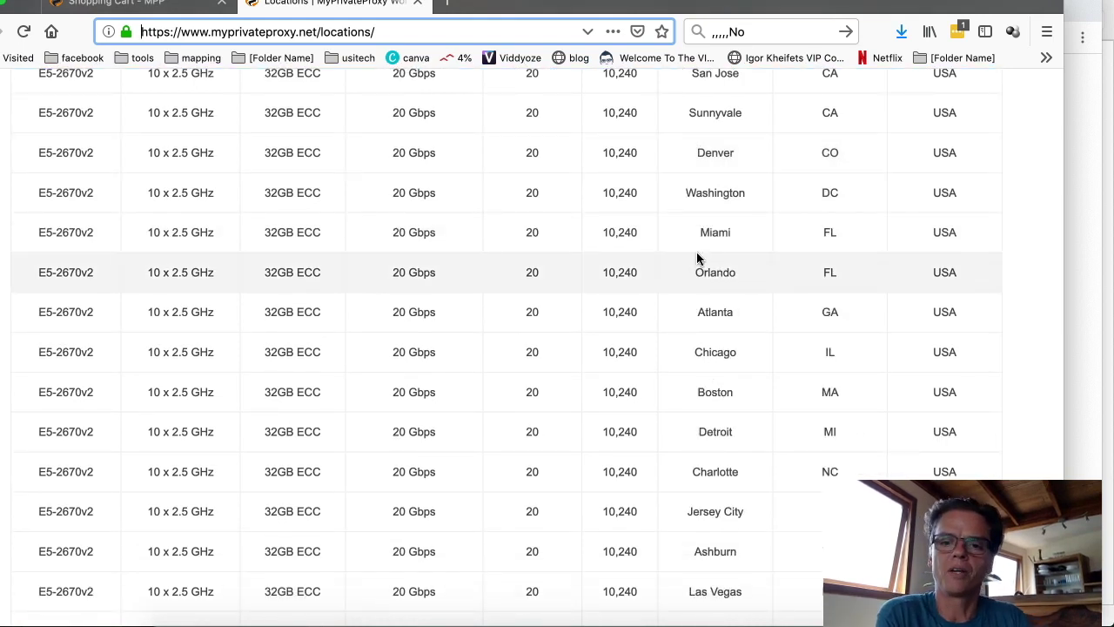
{"action": "scroll", "coordinate": [696, 257], "scroll_direction": "up", "scroll_amount": 2}
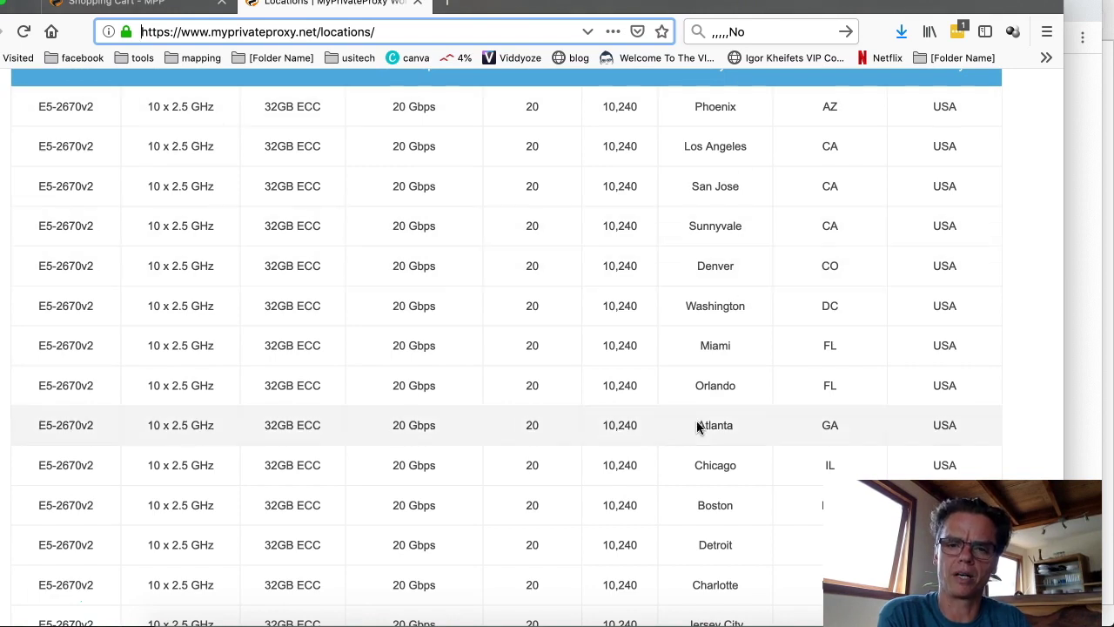
{"action": "scroll", "coordinate": [696, 424], "scroll_direction": "down", "scroll_amount": 2}
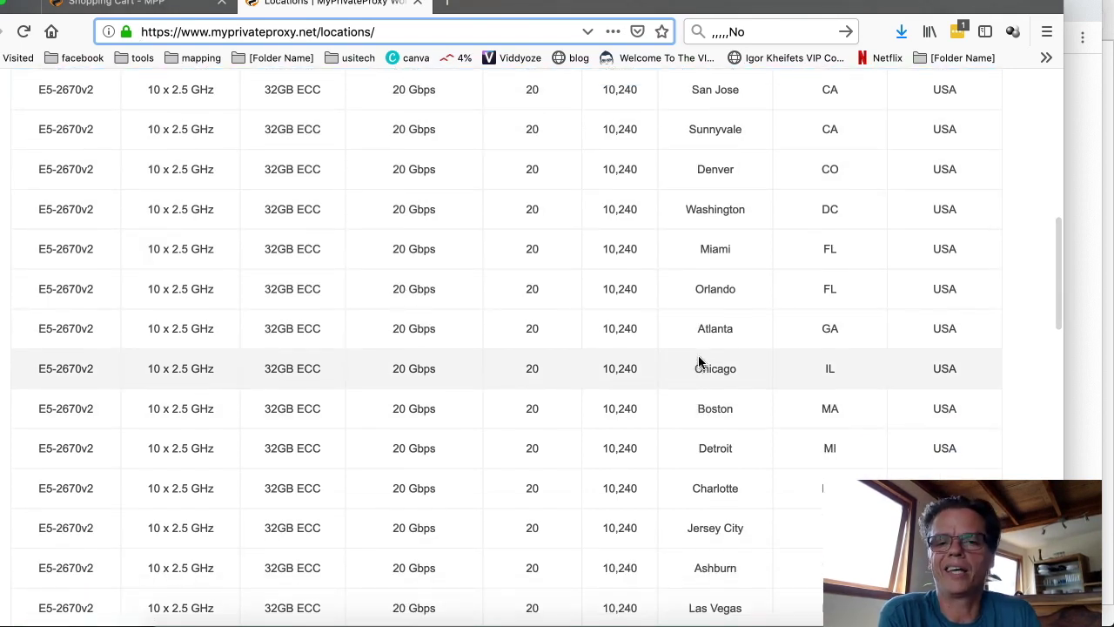
{"action": "scroll", "coordinate": [698, 361], "scroll_direction": "down", "scroll_amount": 7}
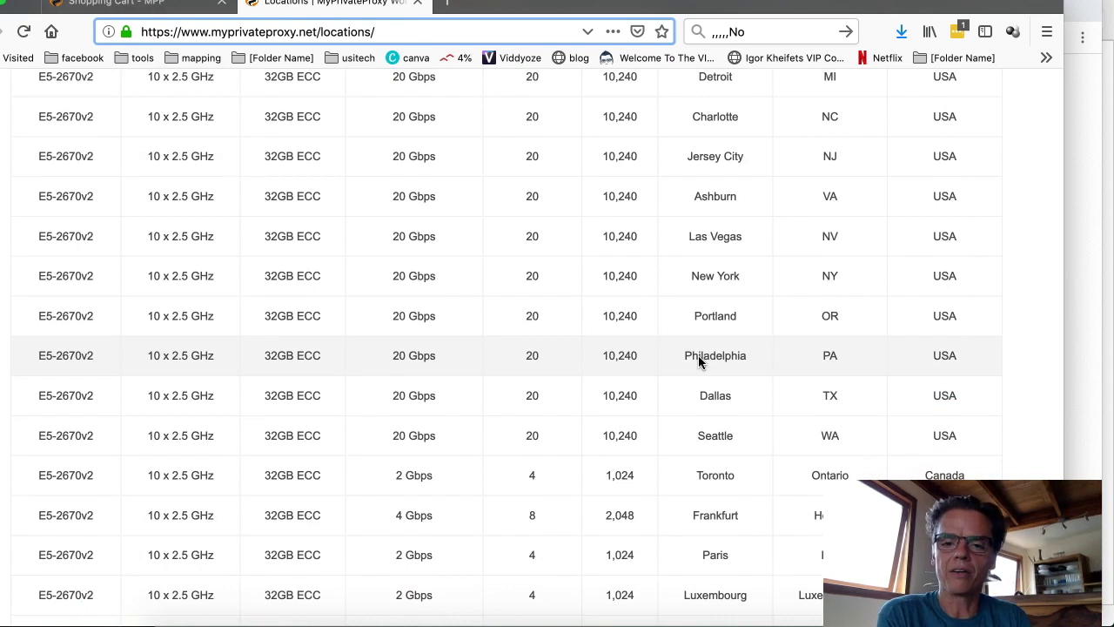
{"action": "scroll", "coordinate": [698, 361], "scroll_direction": "down", "scroll_amount": 3}
{"action": "scroll", "coordinate": [700, 362], "scroll_direction": "down", "scroll_amount": 2}
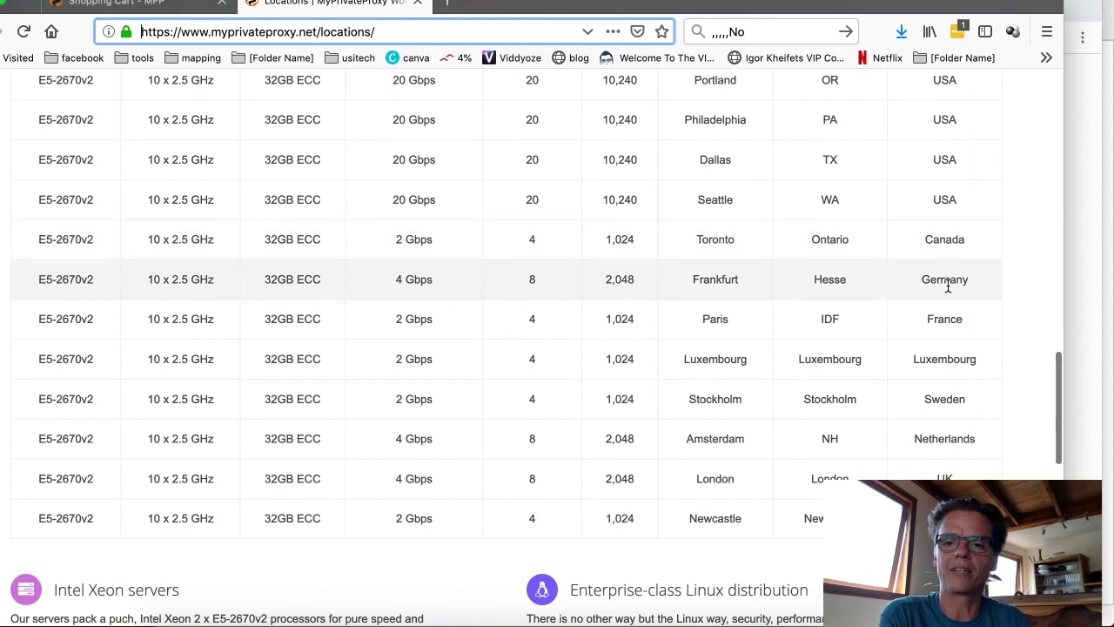
{"action": "scroll", "coordinate": [951, 324], "scroll_direction": "down", "scroll_amount": 2}
{"action": "scroll", "coordinate": [951, 324], "scroll_direction": "down", "scroll_amount": 1}
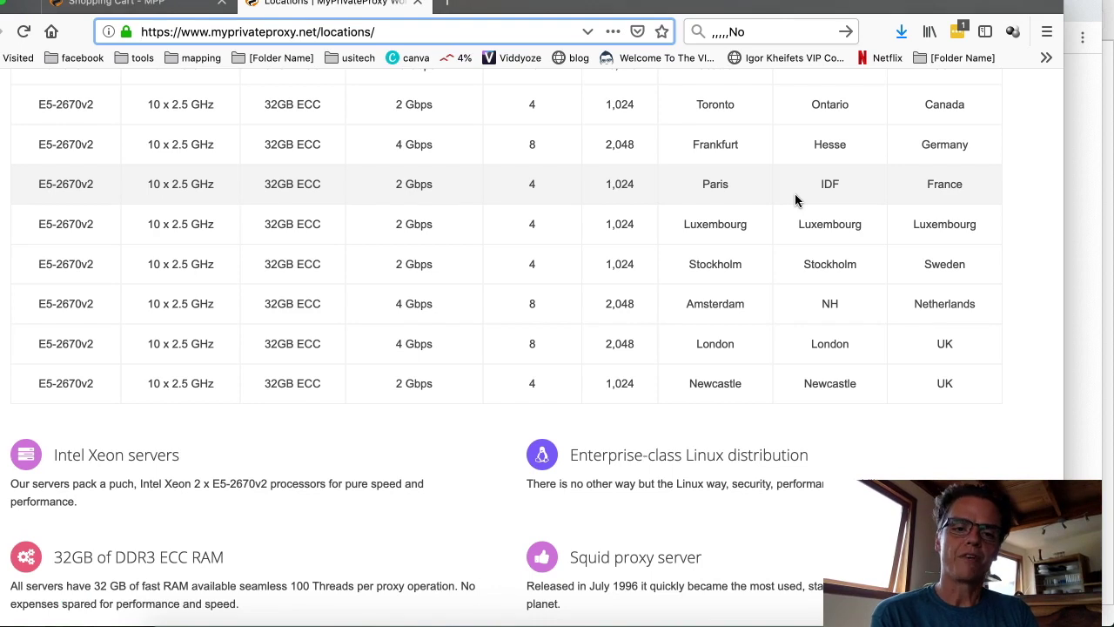
Step: Return to the plan configuration, set the usage of private proxies to Jarvee, and proceed with the order to checkout
{"action": "left_click", "coordinate": [118, 9]}
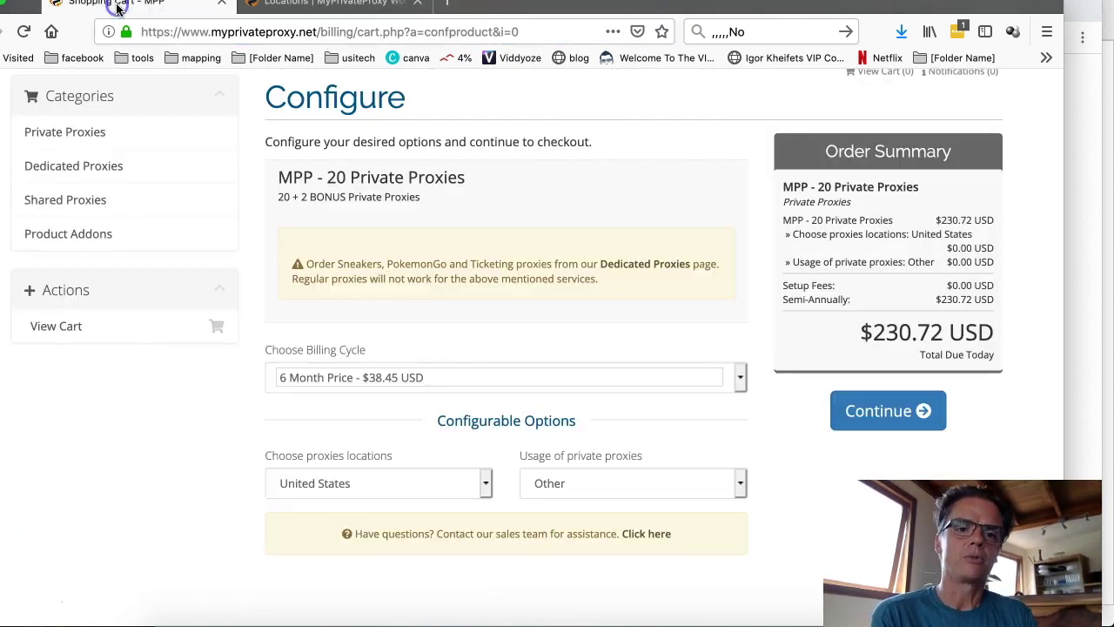
{"action": "left_click", "coordinate": [486, 486]}
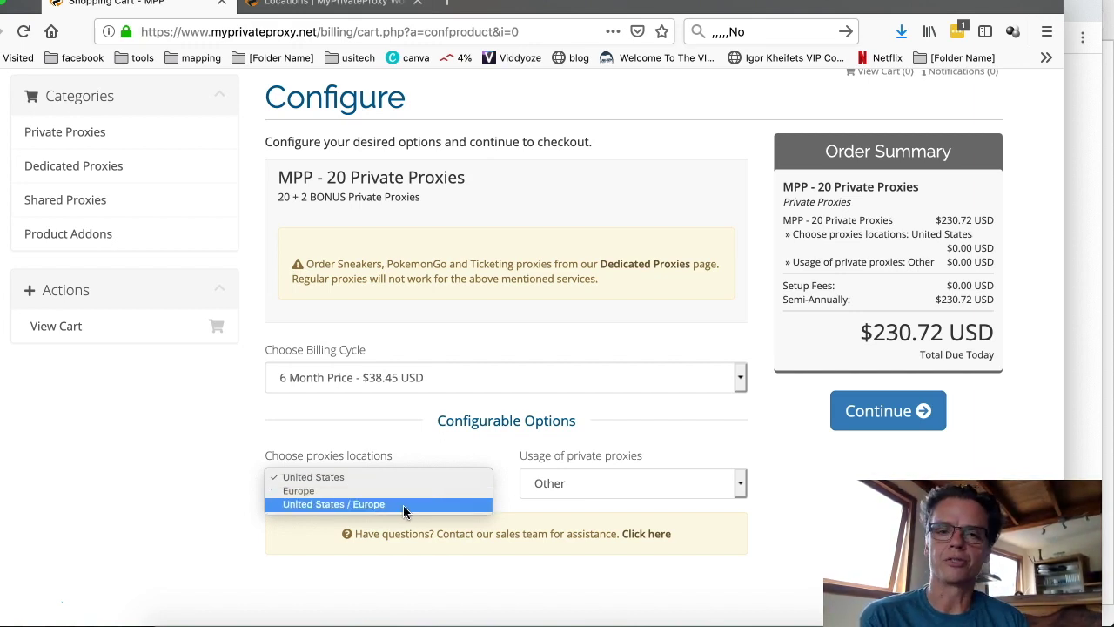
{"action": "left_click", "coordinate": [565, 482]}
{"action": "left_click", "coordinate": [565, 482]}
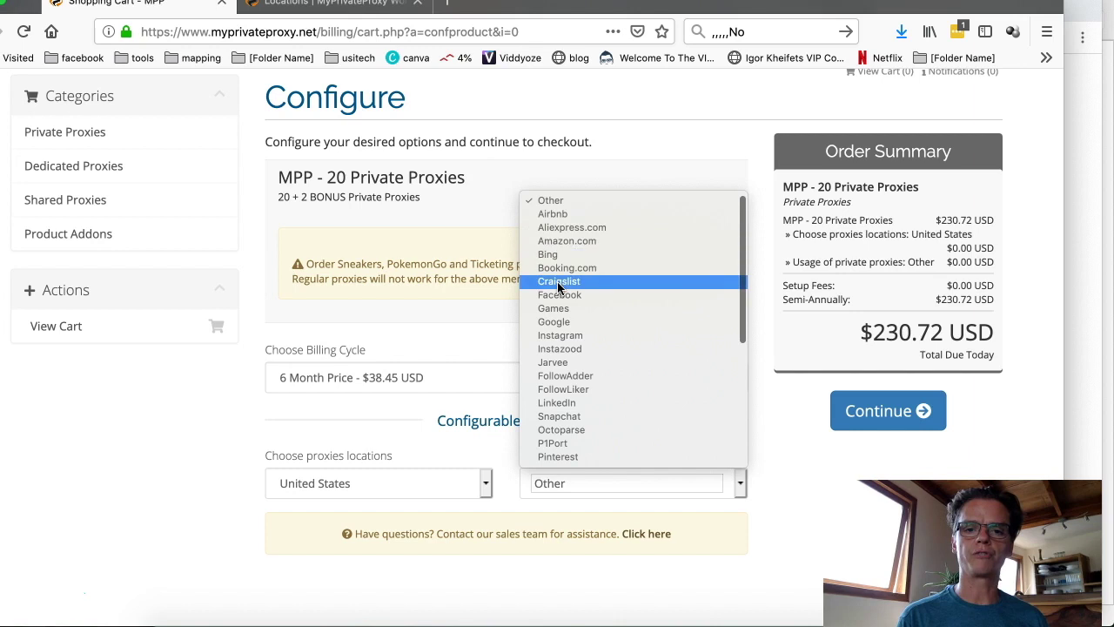
{"action": "left_click", "coordinate": [568, 361]}
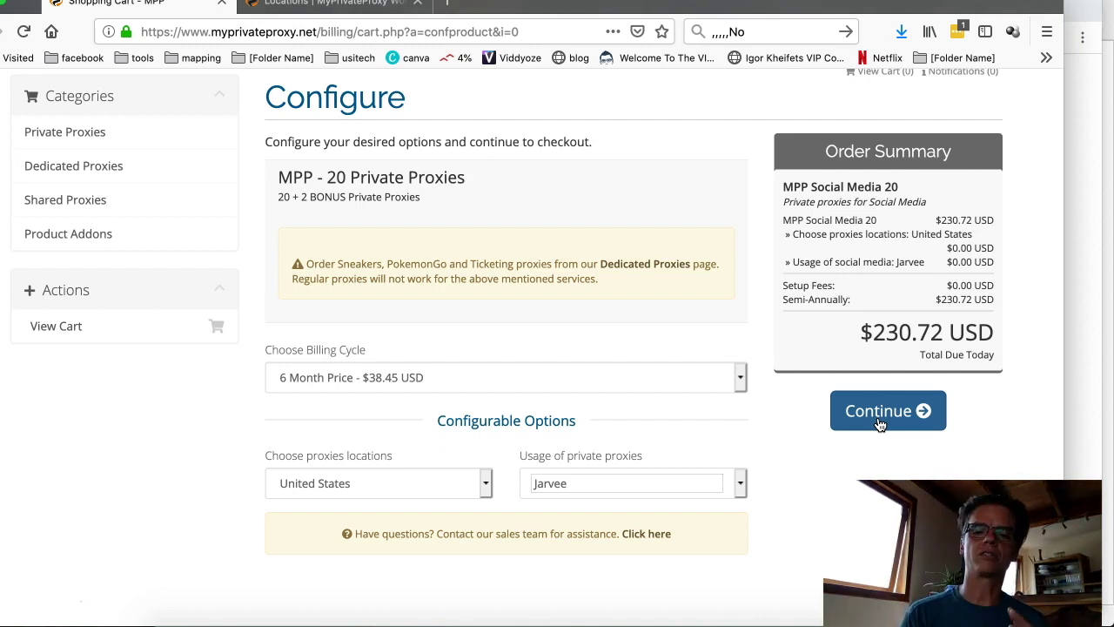
{"action": "left_click", "coordinate": [880, 423]}
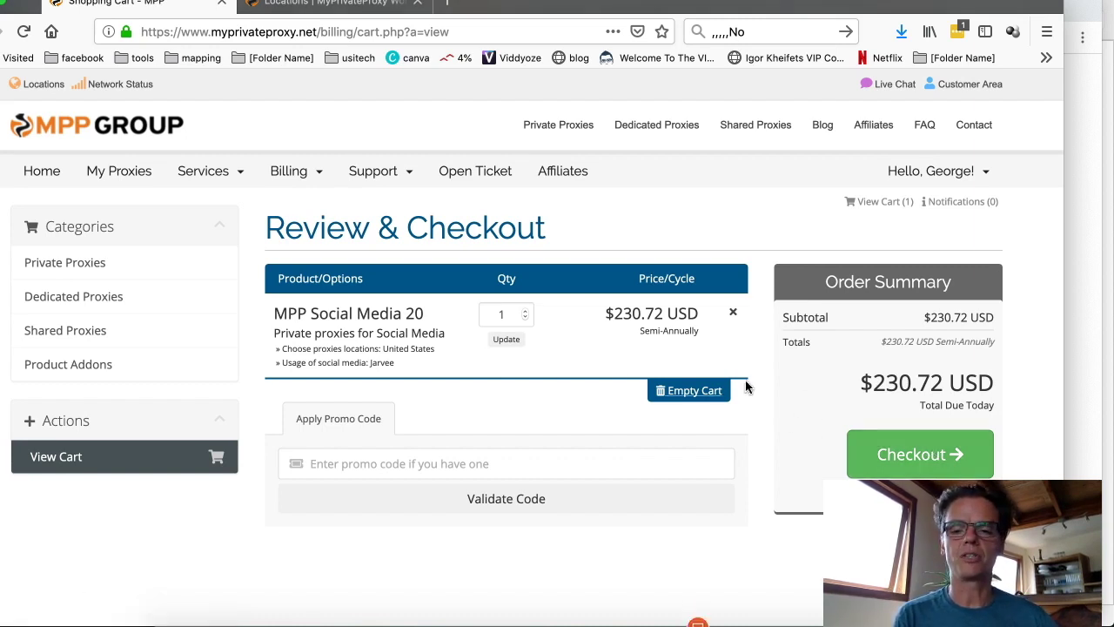
{"action": "left_click", "coordinate": [945, 459]}
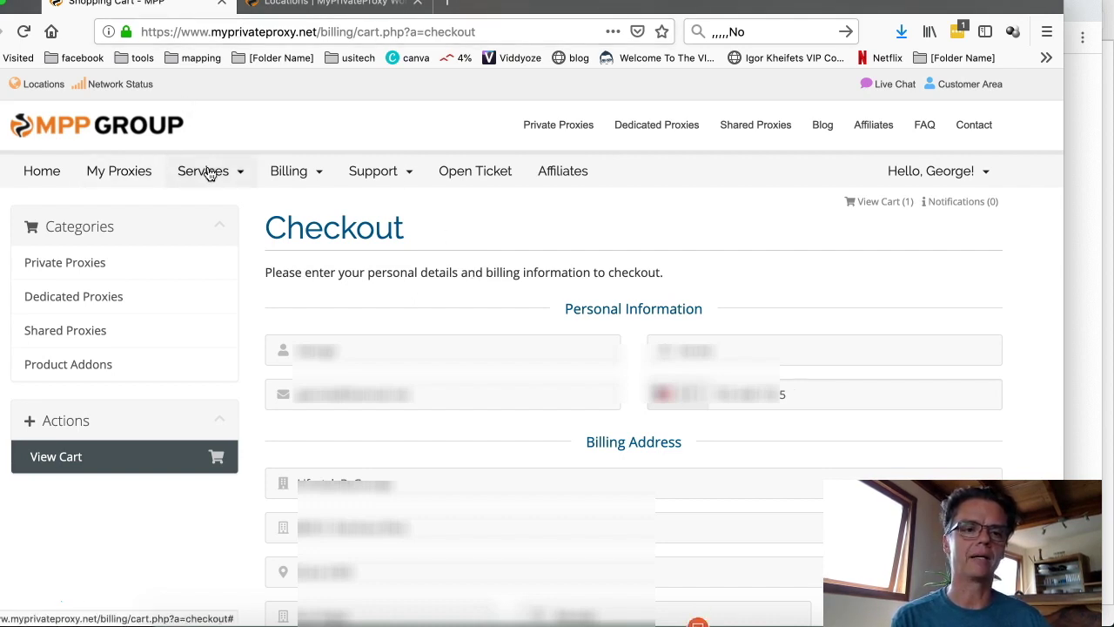
Step: From the My Proxies page, download the brief proxy list for all plans and open it in TextEdit
{"action": "left_click", "coordinate": [120, 175]}
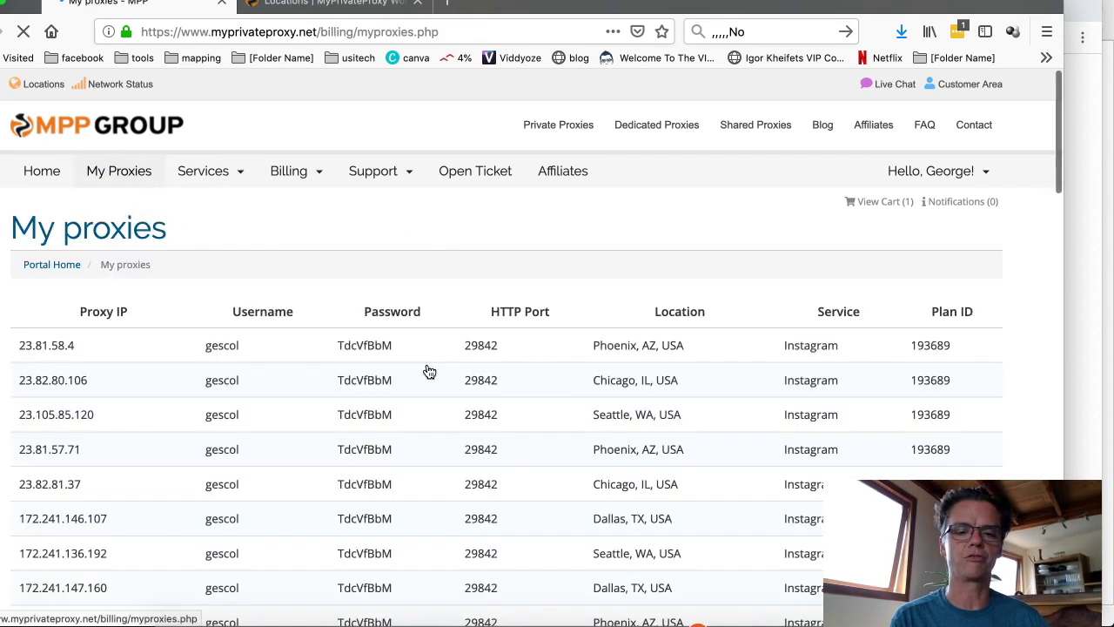
{"action": "scroll", "coordinate": [472, 371], "scroll_direction": "down", "scroll_amount": 2}
{"action": "scroll", "coordinate": [473, 371], "scroll_direction": "down", "scroll_amount": 7}
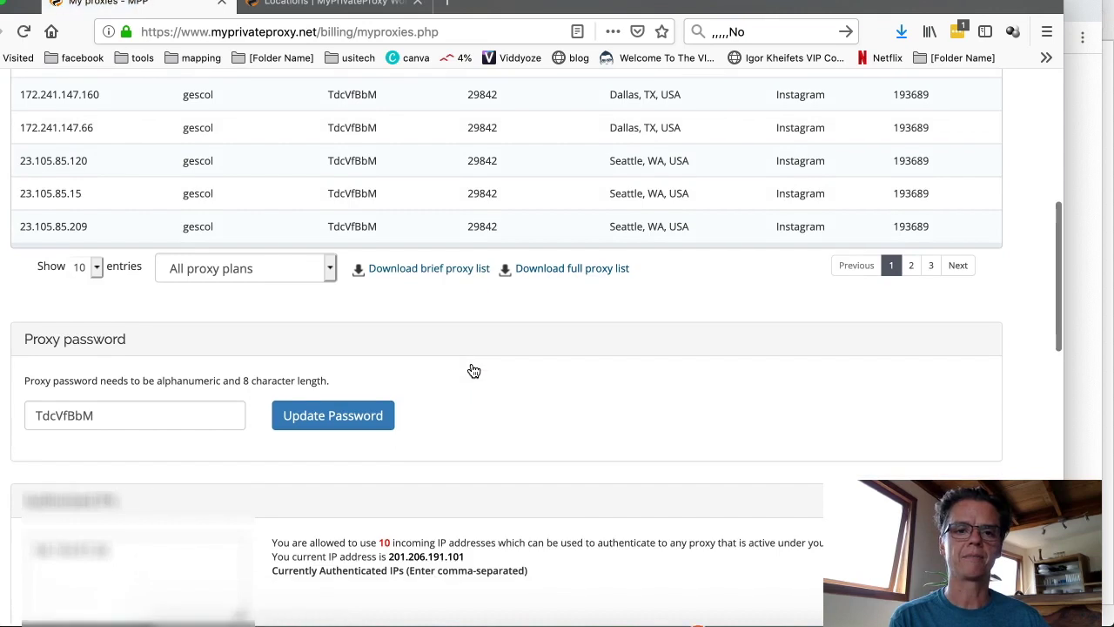
{"action": "scroll", "coordinate": [473, 372], "scroll_direction": "up", "scroll_amount": 6}
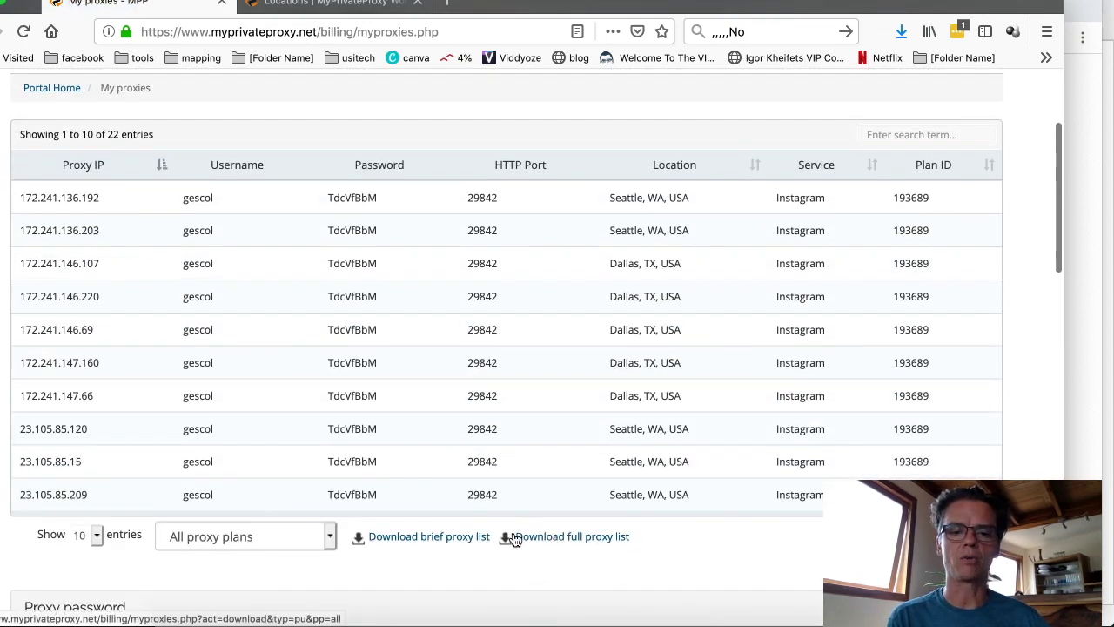
{"action": "left_click", "coordinate": [426, 539]}
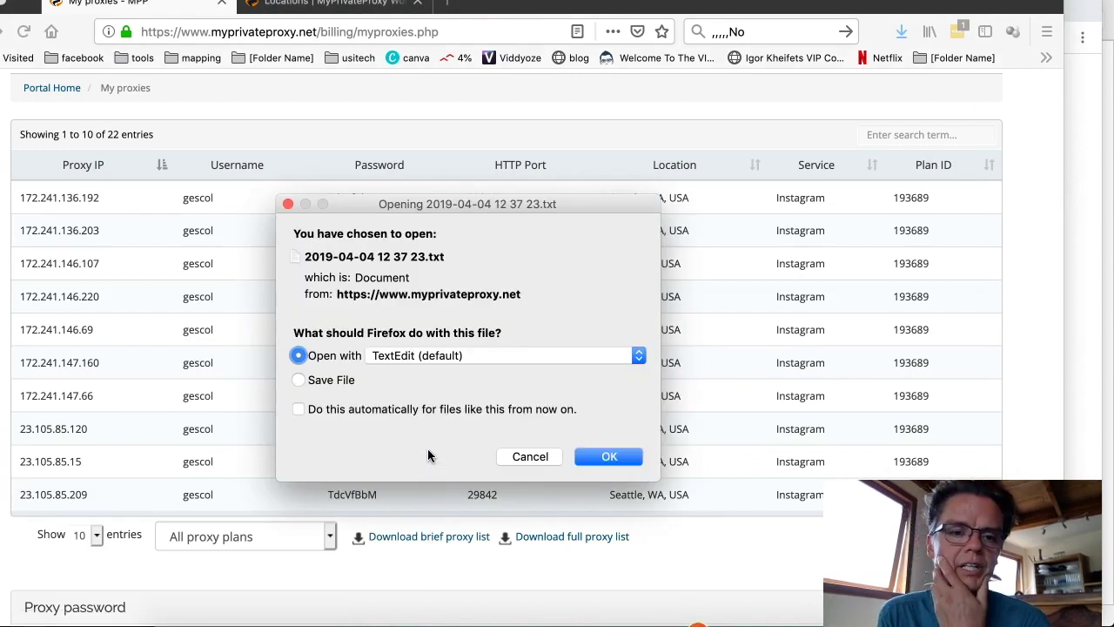
{"action": "left_click", "coordinate": [588, 462]}
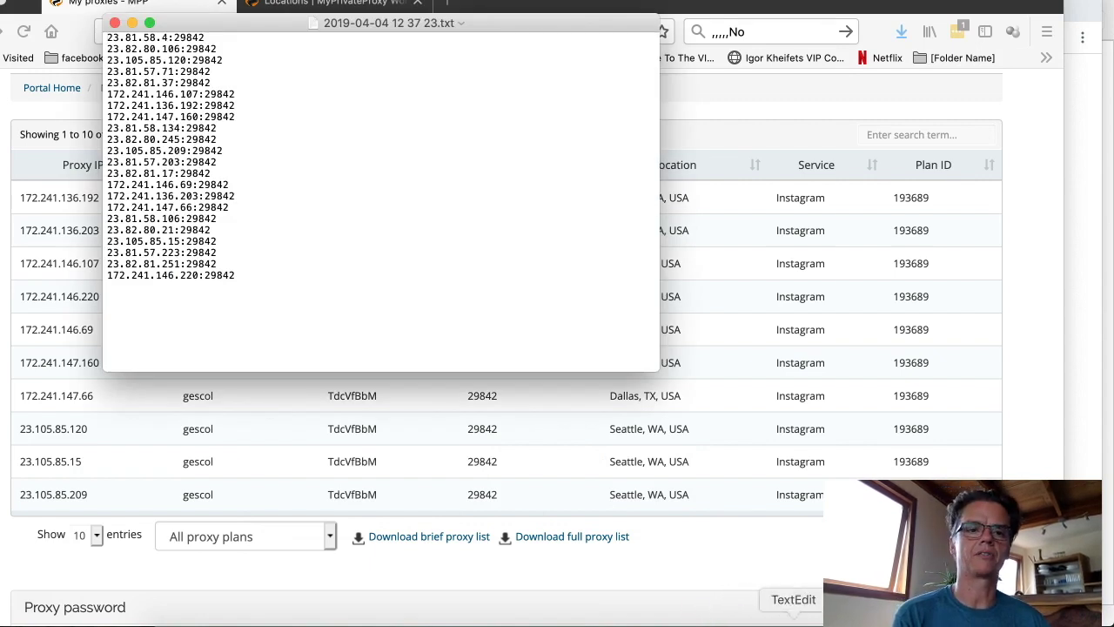
{"action": "left_click_drag", "start_coordinate": [505, 28], "coordinate": [580, 95]}
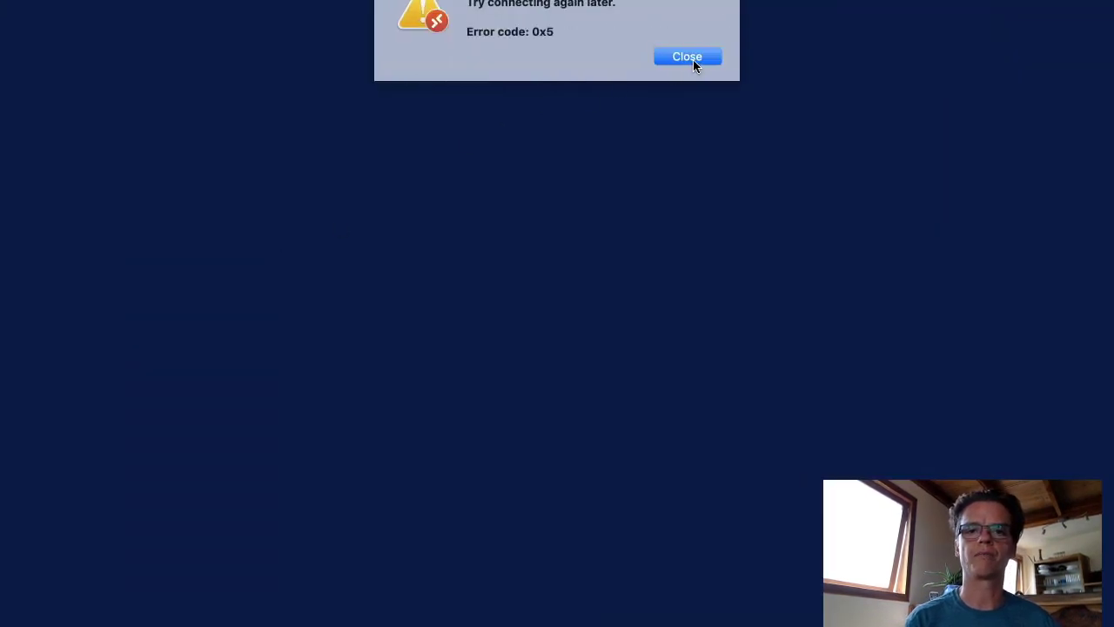
Step: Switch to the remote desktop client, reconnect to the middle saved desktop, and dismiss the verification code message in Jarvee
{"action": "left_click", "coordinate": [686, 57]}
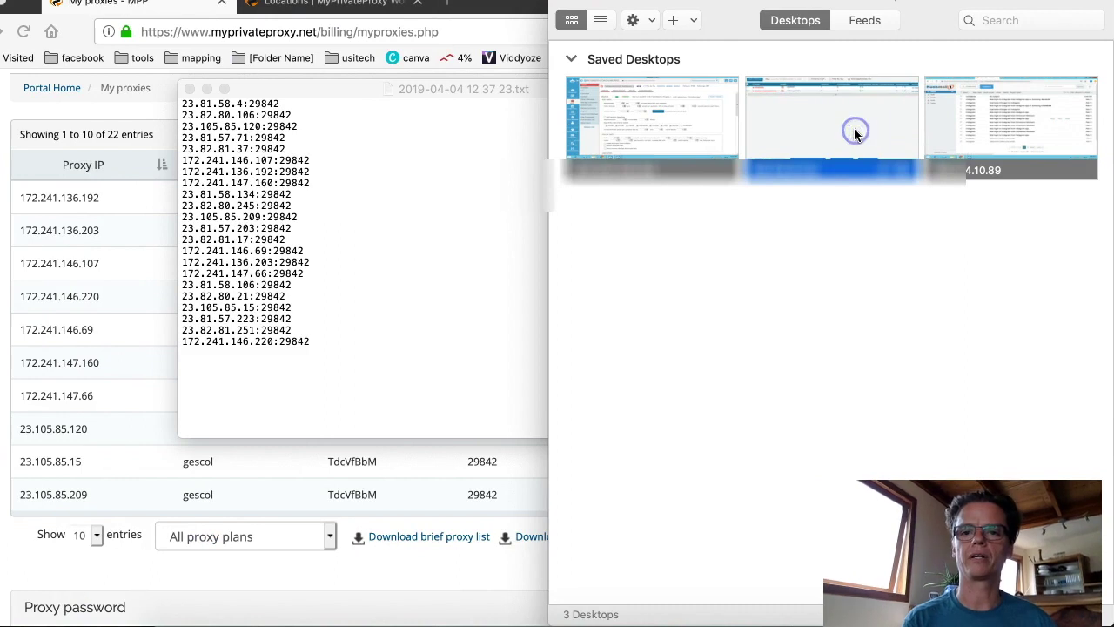
{"action": "double_click", "coordinate": [777, 118]}
{"action": "left_click", "coordinate": [762, 391]}
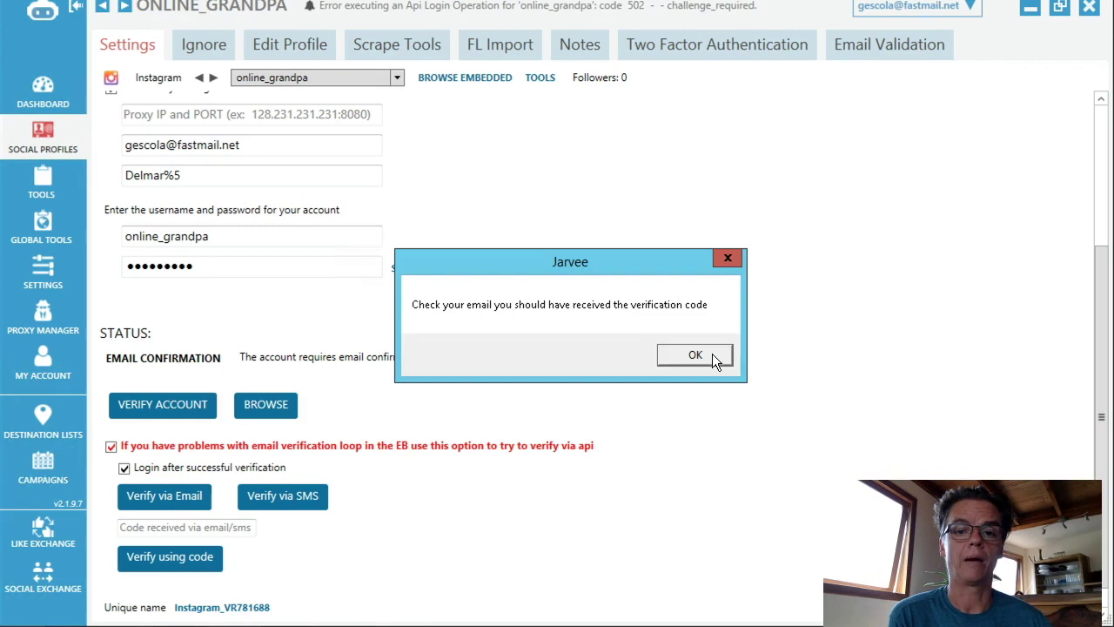
{"action": "left_click", "coordinate": [695, 355]}
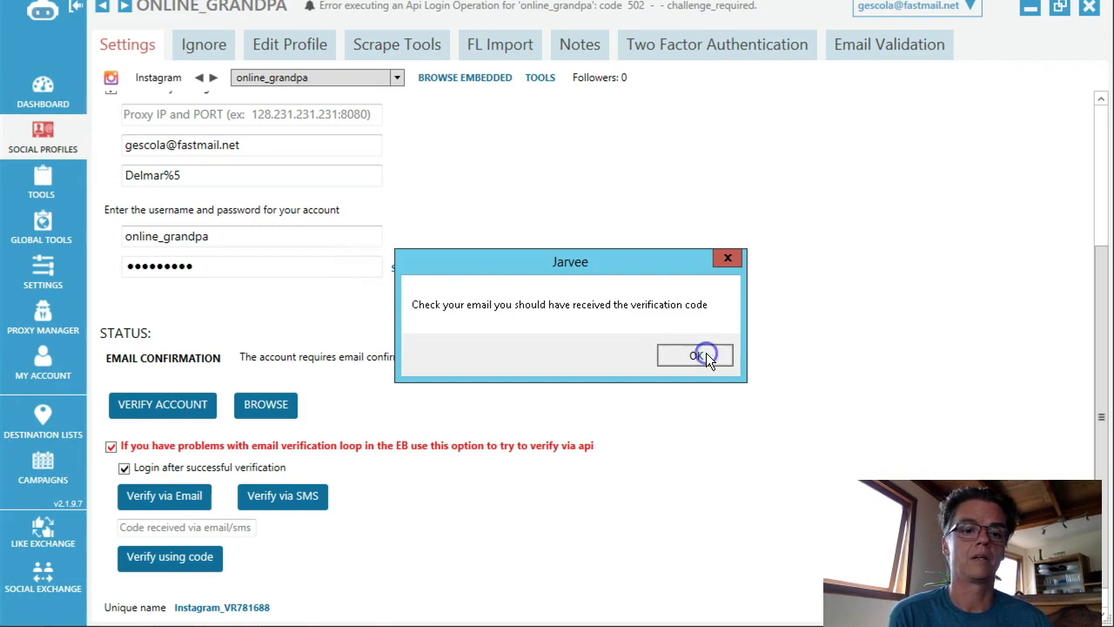
Step: Open Jarvee's proxy manager and copy the header line of the exported proxies file in Notepad
{"action": "left_click", "coordinate": [45, 318]}
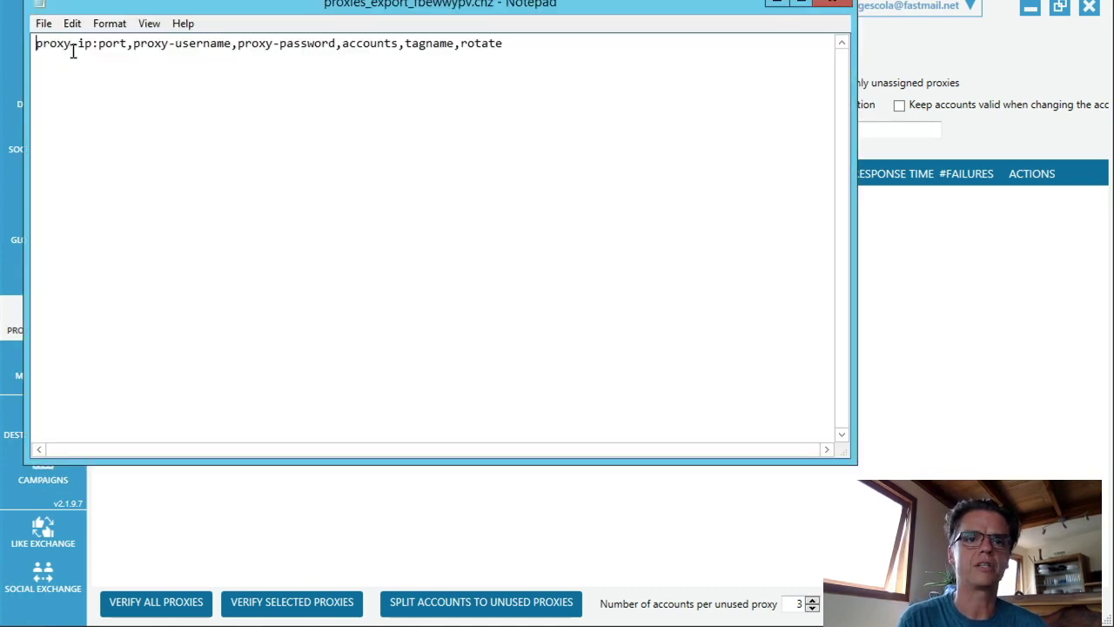
{"action": "left_click", "coordinate": [527, 43]}
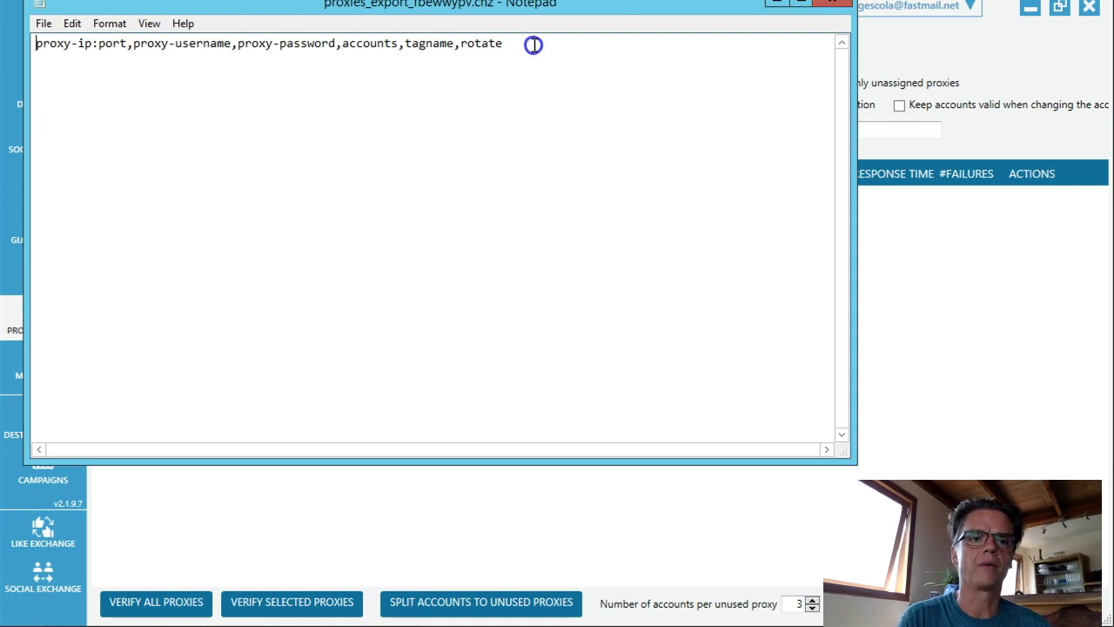
{"action": "key", "text": "Return"}
{"action": "left_click_drag", "start_coordinate": [71, 46], "coordinate": [34, 43]}
{"action": "key", "text": "super+c"}
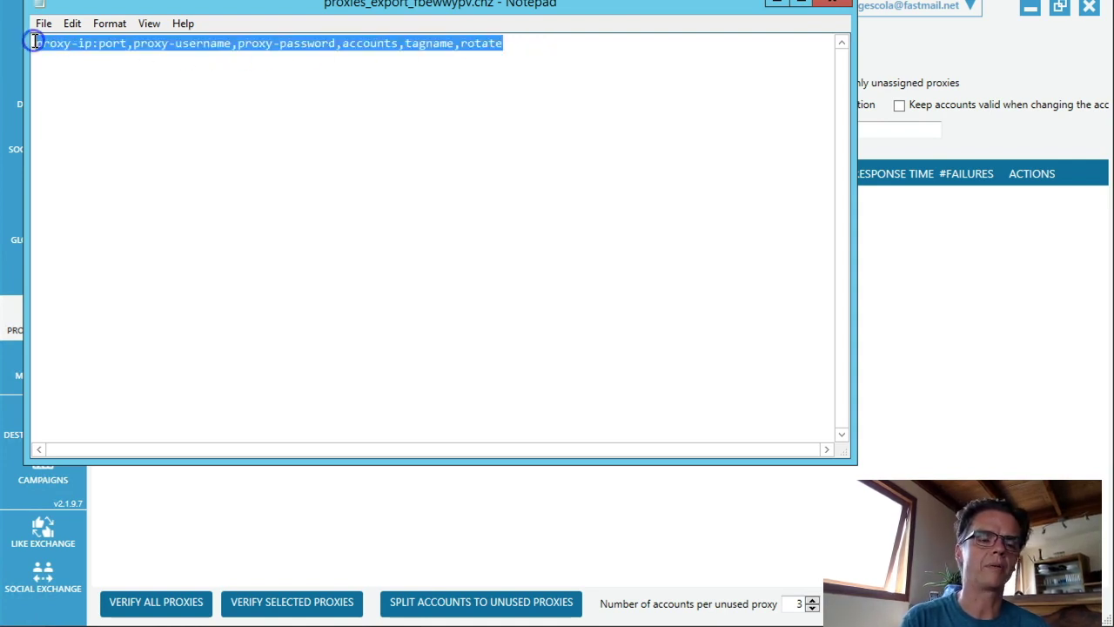
Step: Switch back to TextEdit and insert the copied header line above the first proxy in the downloaded list
{"action": "key", "text": "ctrl+Left"}
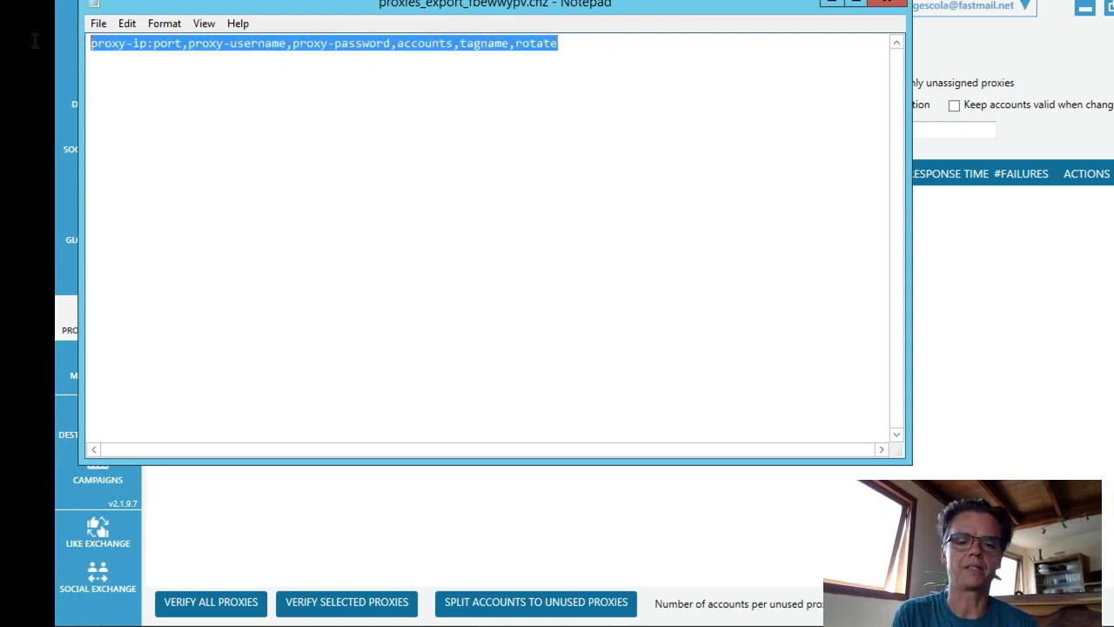
{"action": "left_click", "coordinate": [364, 215]}
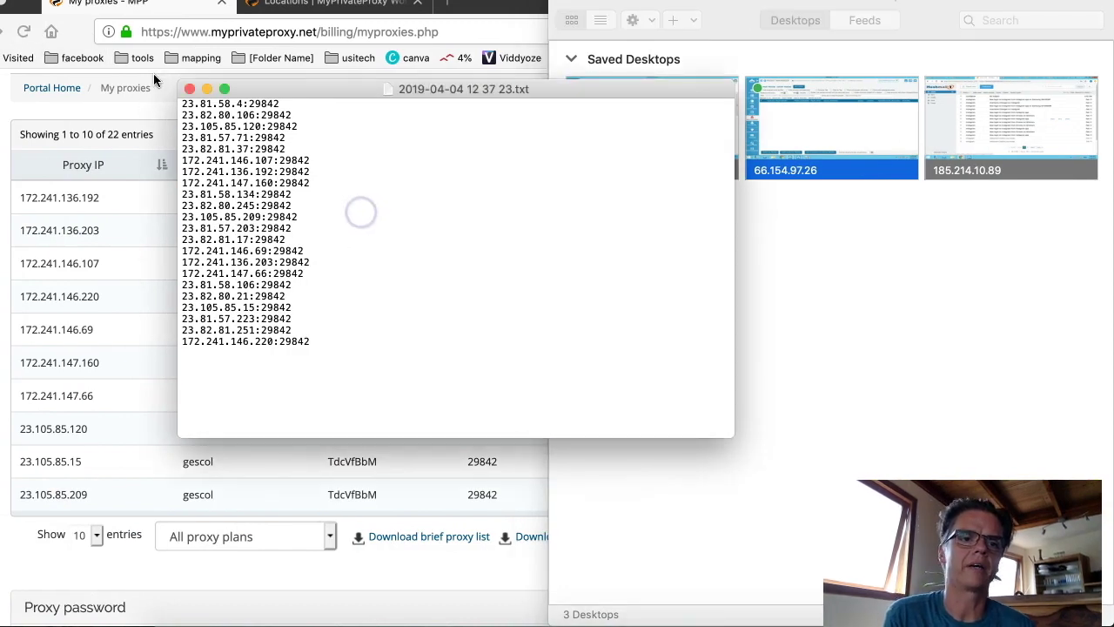
{"action": "key", "text": "Return"}
{"action": "scroll", "coordinate": [160, 92], "scroll_direction": "down", "scroll_amount": 2}
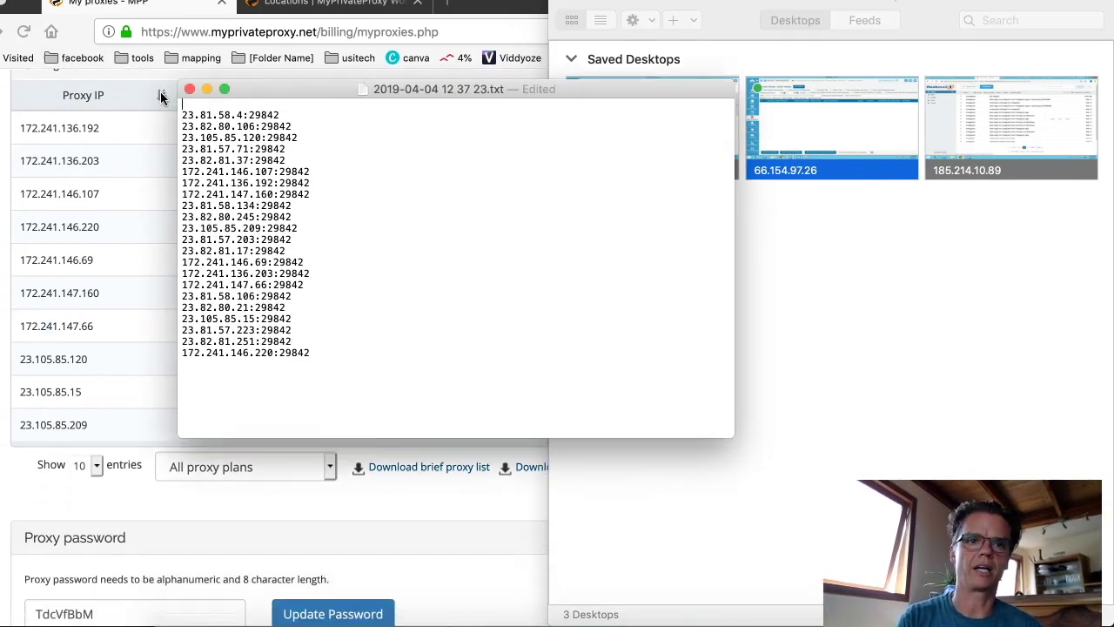
{"action": "key", "text": "super+v"}
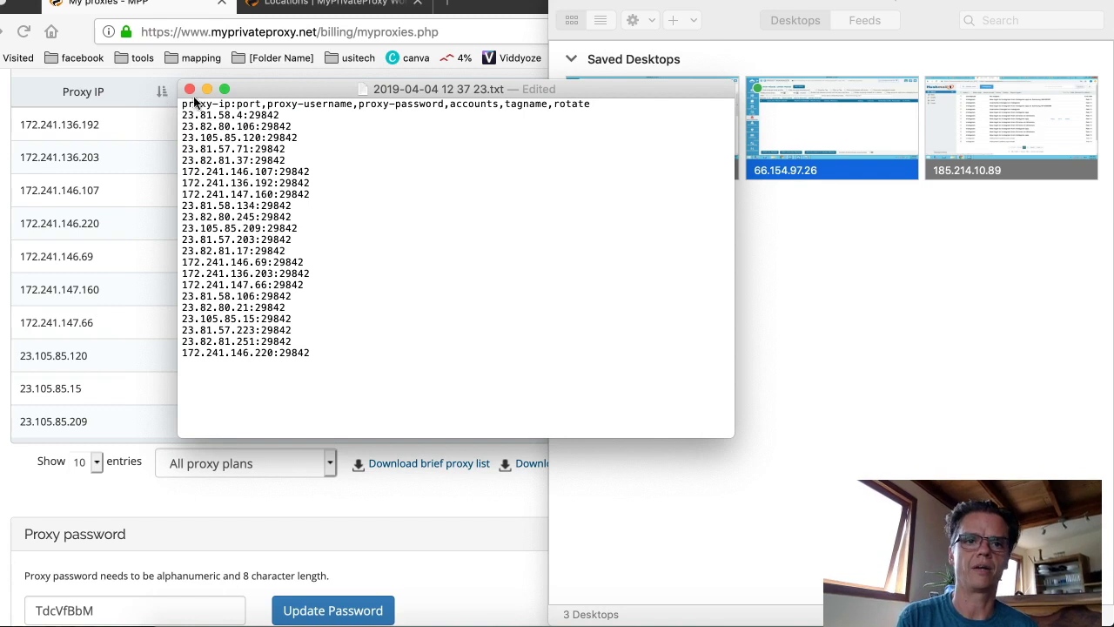
Step: Copy ",,,,,No" from the browser's search field and append it to the first proxy line in TextEdit
{"action": "left_click", "coordinate": [309, 116]}
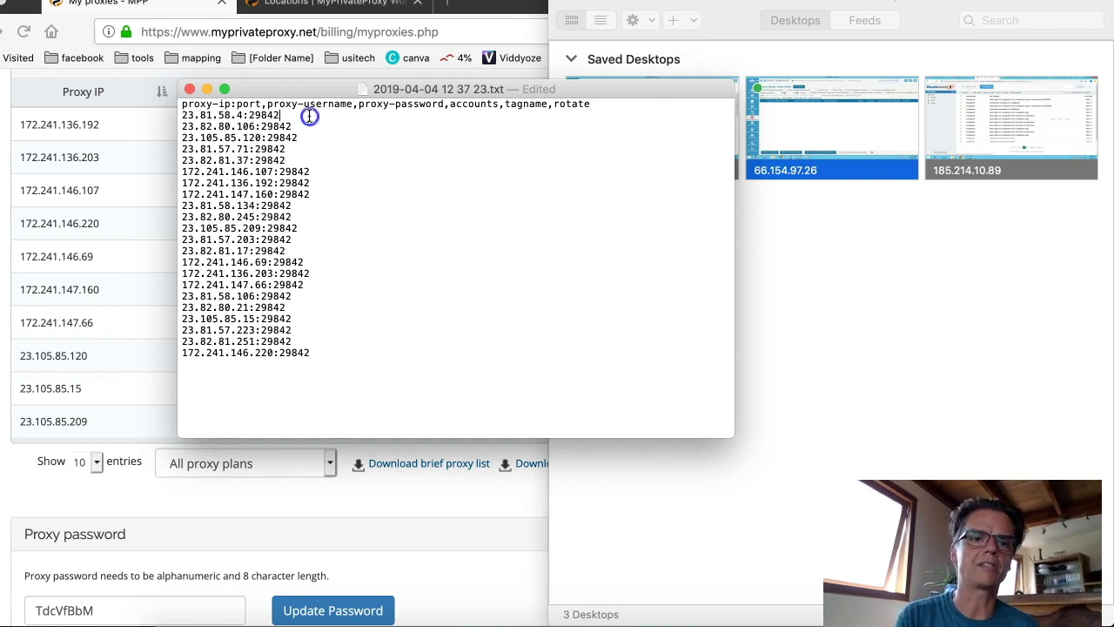
{"action": "left_click", "coordinate": [577, 2]}
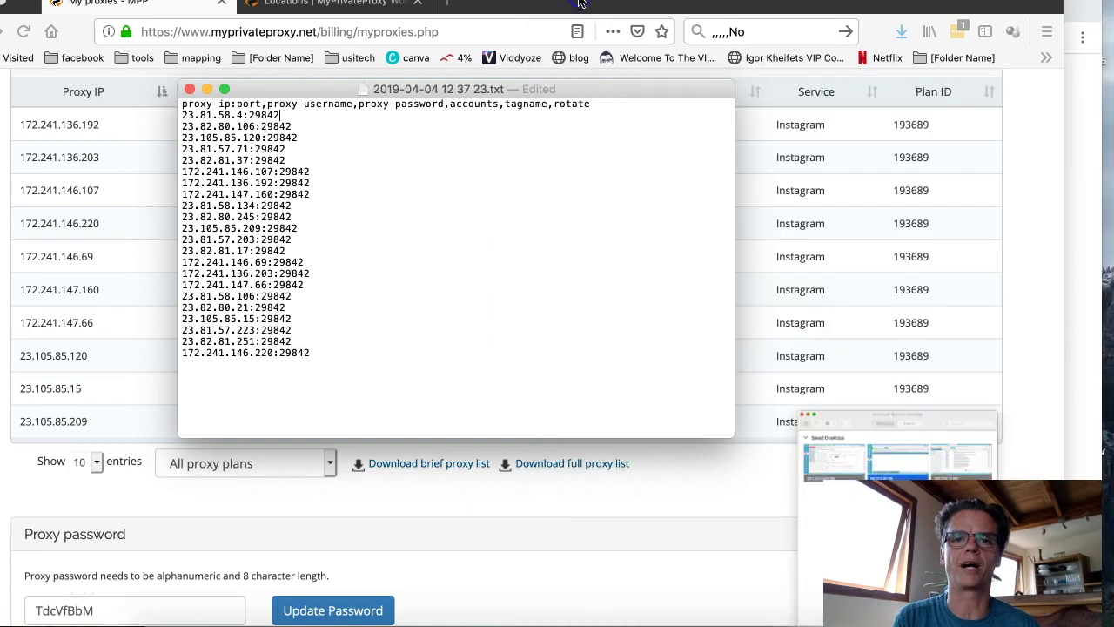
{"action": "left_click", "coordinate": [708, 31]}
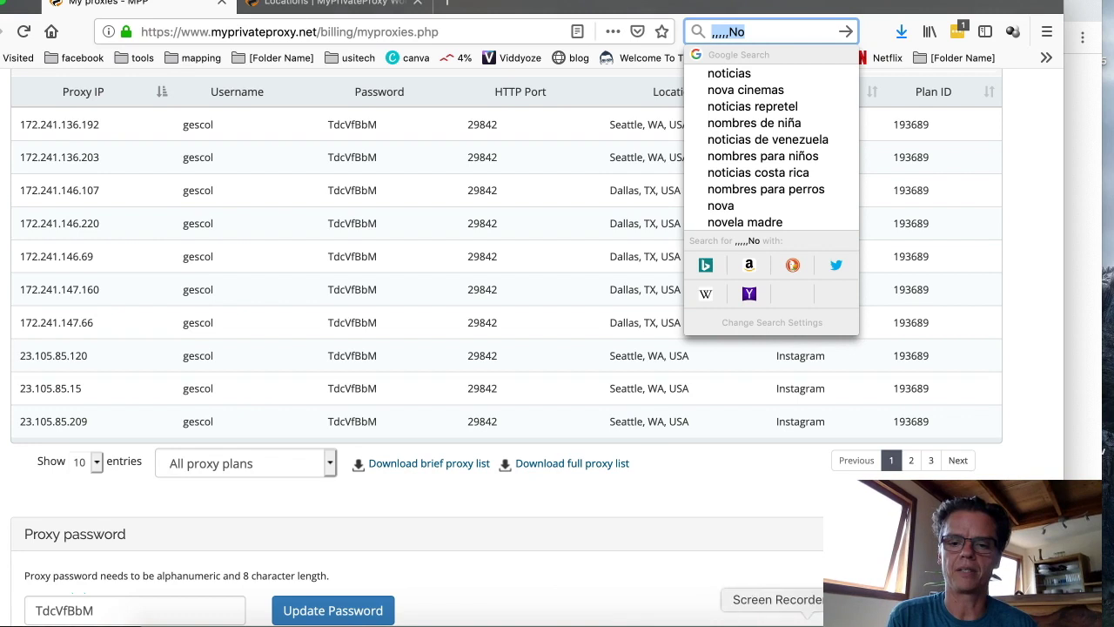
{"action": "left_click", "coordinate": [807, 625]}
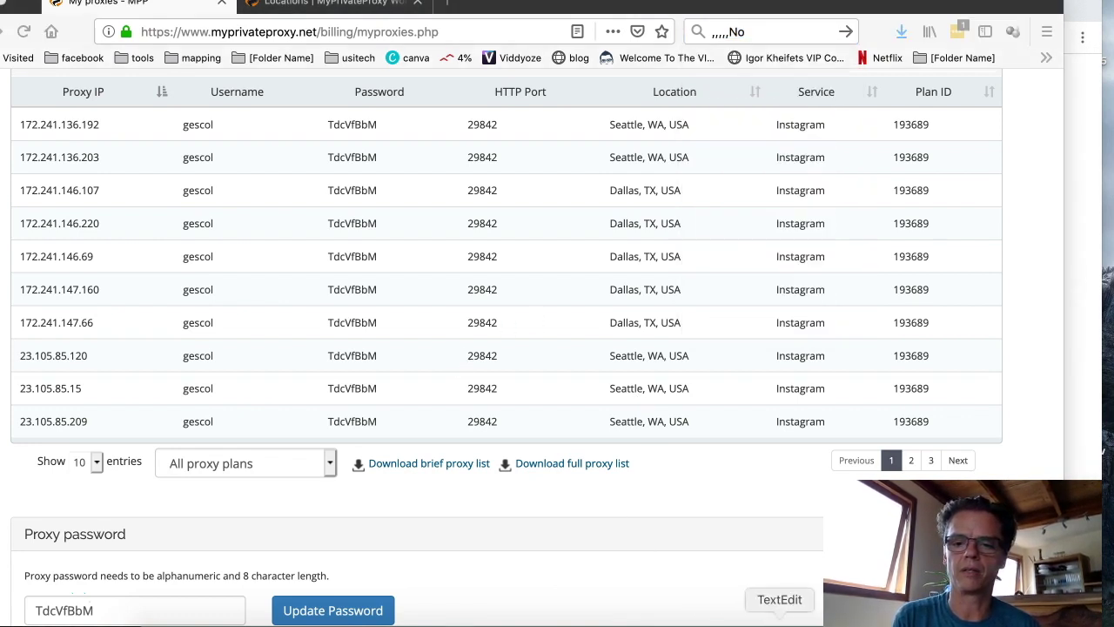
{"action": "left_click", "coordinate": [779, 623]}
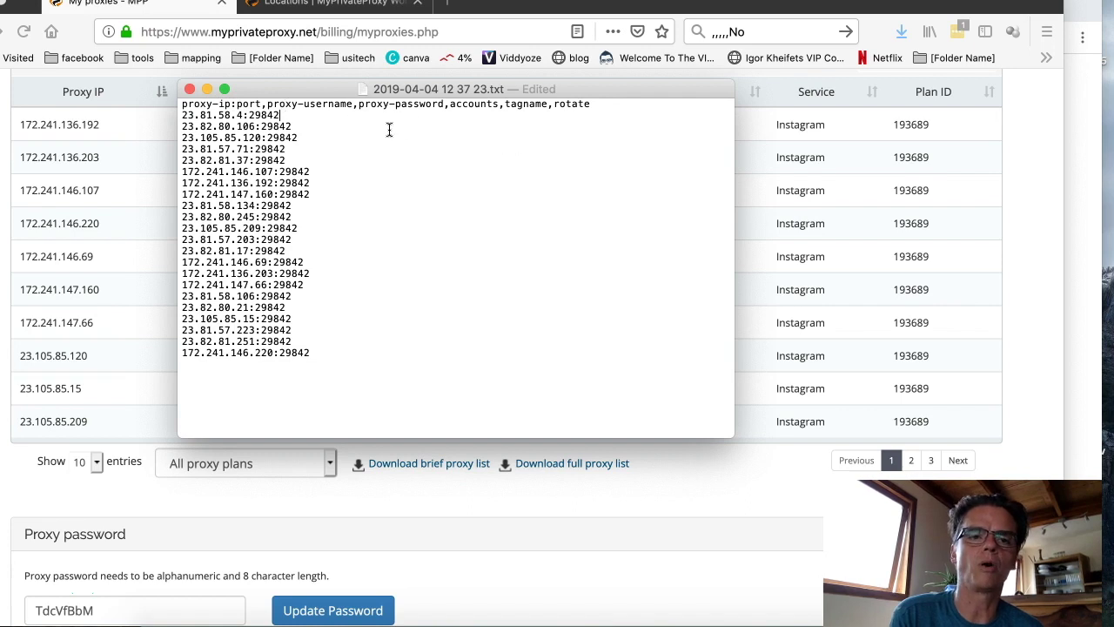
{"action": "left_click", "coordinate": [286, 114]}
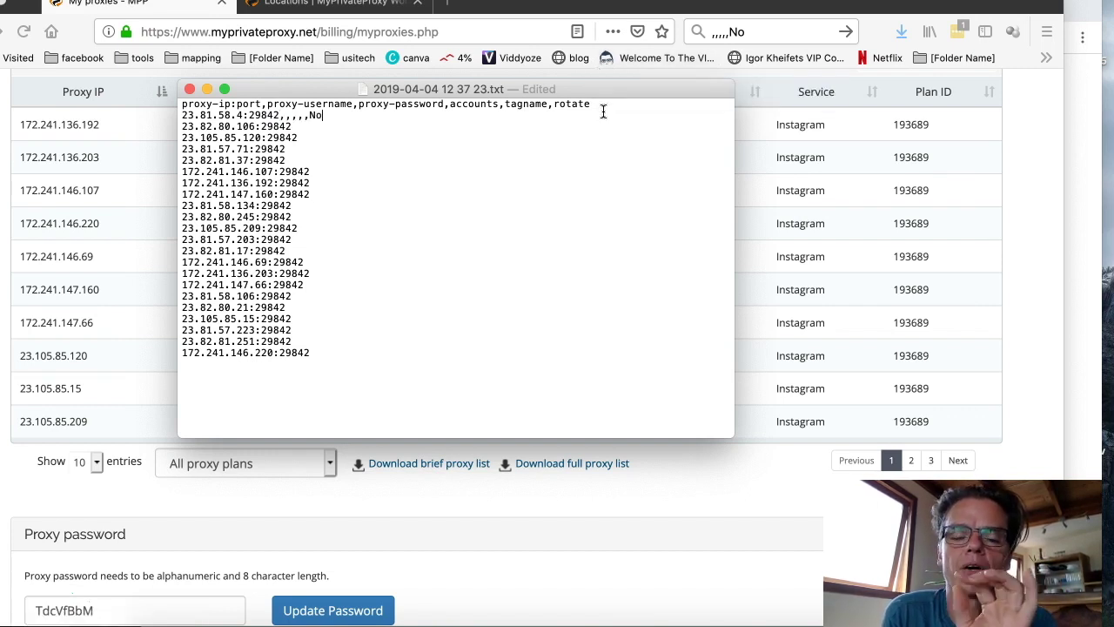
Step: Append ",,,,,No" to each following proxy line, from 23.82.80.106:29842 through 23.81.58.106:29842
{"action": "left_click", "coordinate": [306, 128]}
{"action": "type", "text": ",,,,,No"}
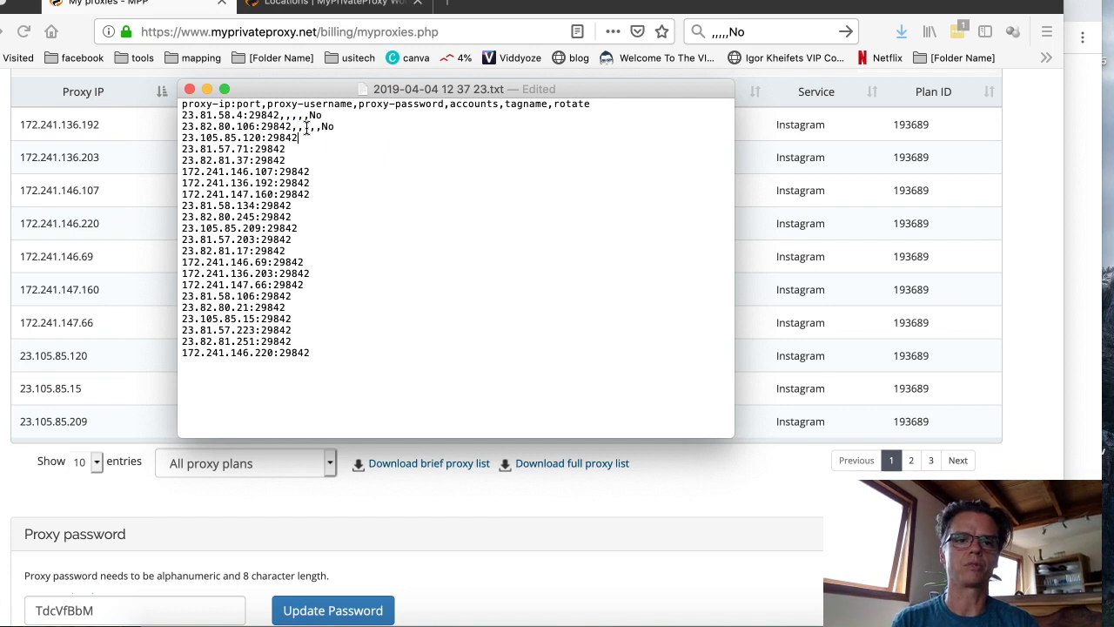
{"action": "key", "text": "Down"}
{"action": "type", "text": ",,,,,No"}
{"action": "key", "text": "Down"}
{"action": "type", "text": ",,,,,No"}
{"action": "key", "text": "Down"}
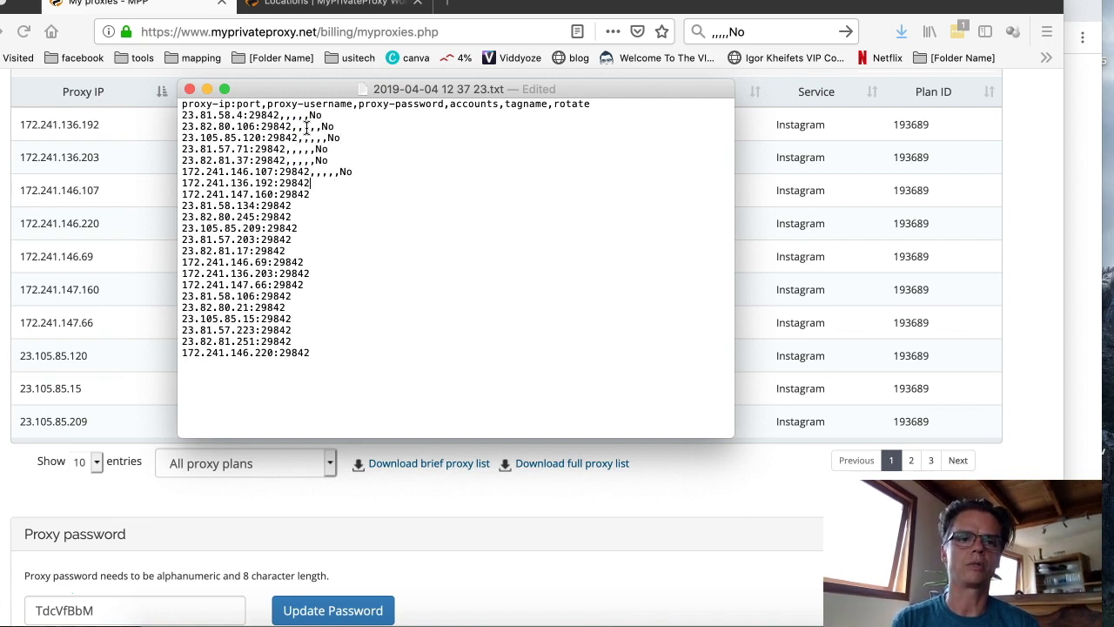
{"action": "type", "text": ",,,,,No"}
{"action": "key", "text": "Down"}
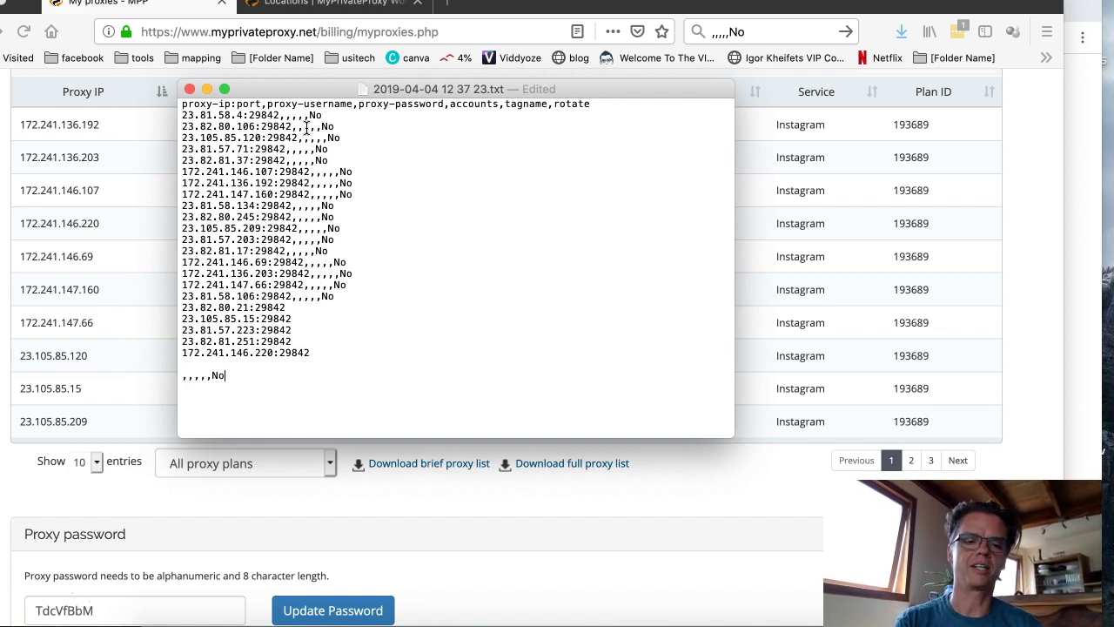
Step: Remove the stray ",,,,,No" below the list and append it to the five remaining proxy lines instead
{"action": "left_click_drag", "start_coordinate": [242, 376], "coordinate": [185, 375]}
{"action": "key", "text": "ctrl+c"}
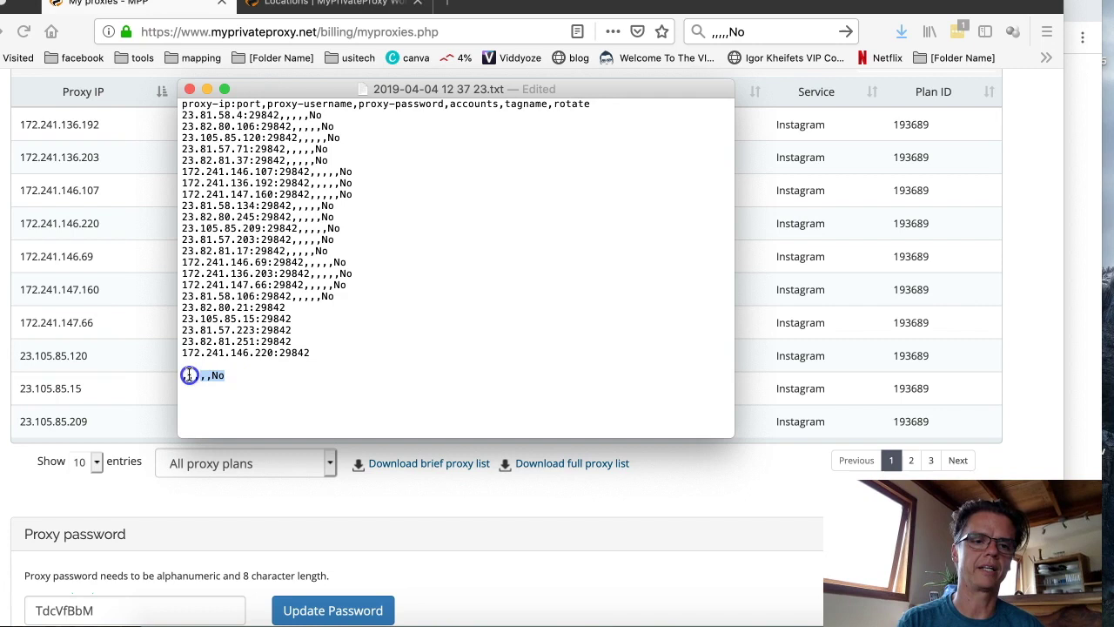
{"action": "key", "text": "BackSpace"}
{"action": "left_click", "coordinate": [321, 309]}
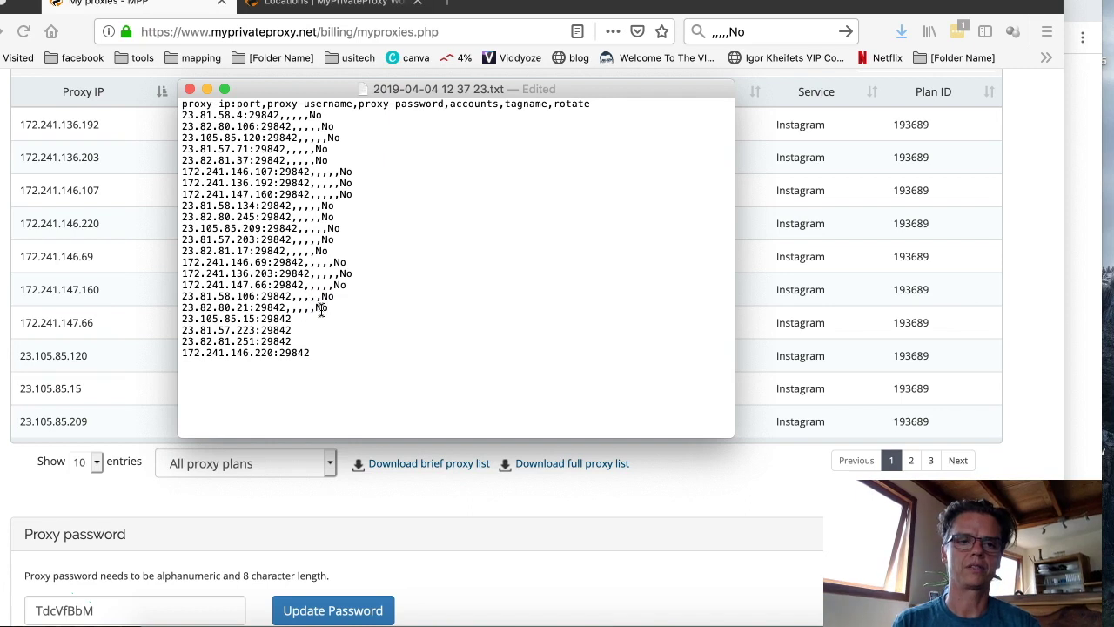
{"action": "key", "text": "ctrl+v"}
{"action": "key", "text": "Down"}
{"action": "key", "text": "ctrl+v"}
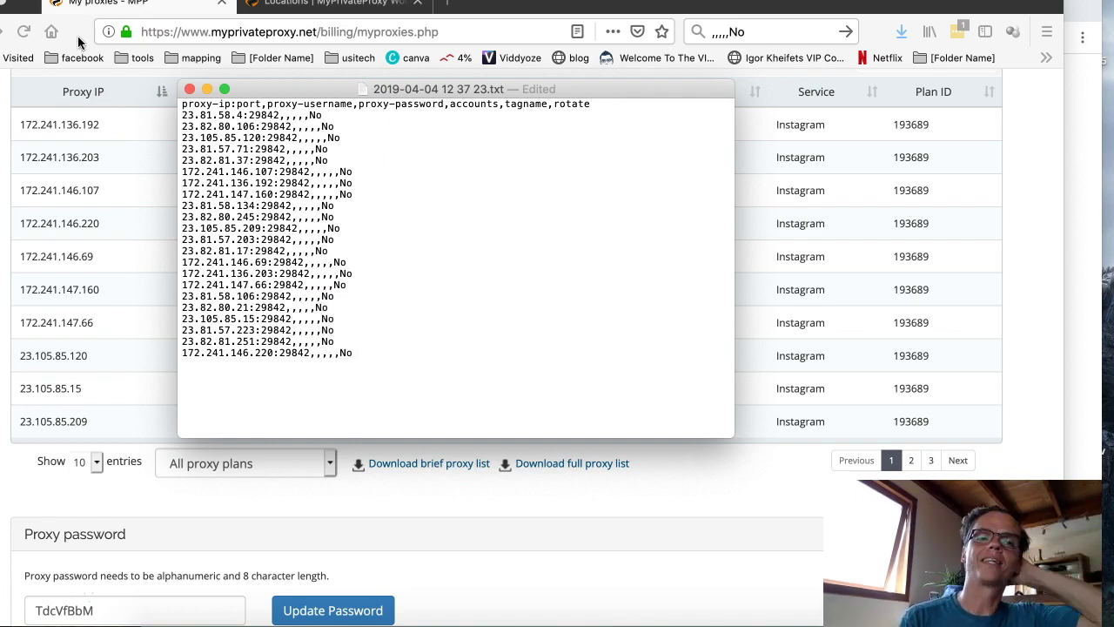
{"action": "left_click", "coordinate": [122, 0]}
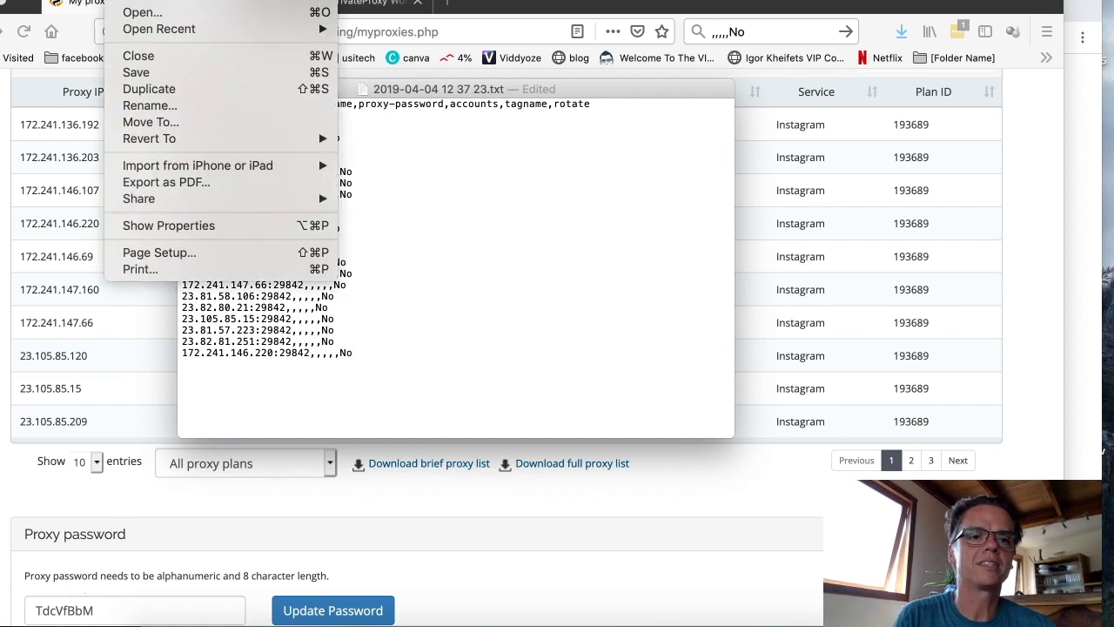
{"action": "left_click", "coordinate": [164, 76]}
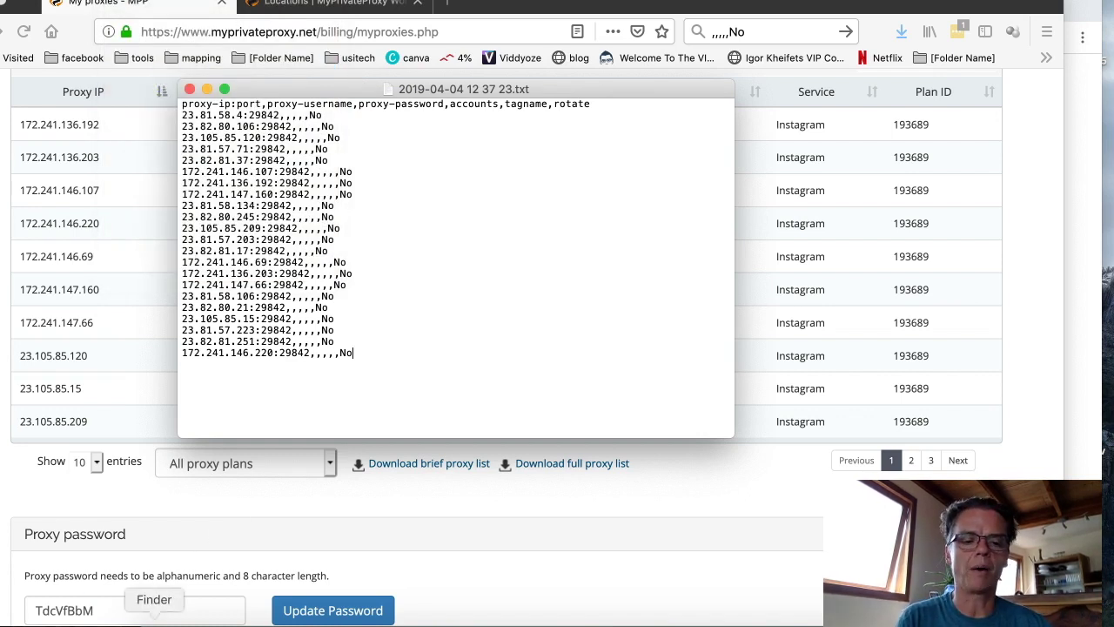
{"action": "left_click", "coordinate": [154, 618]}
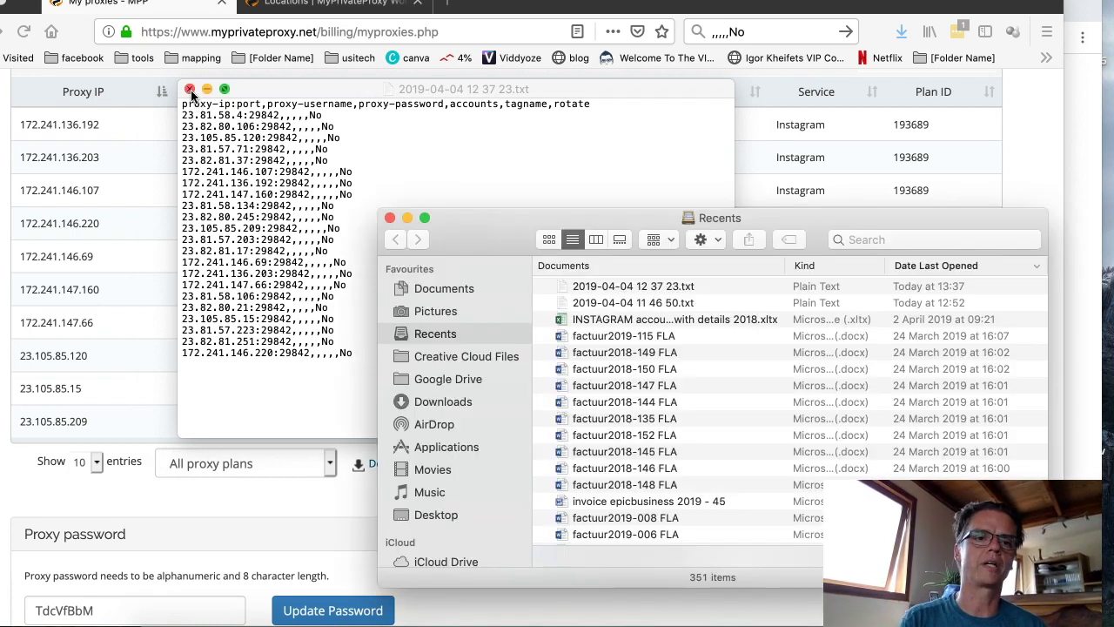
{"action": "left_click_drag", "start_coordinate": [634, 291], "coordinate": [453, 519]}
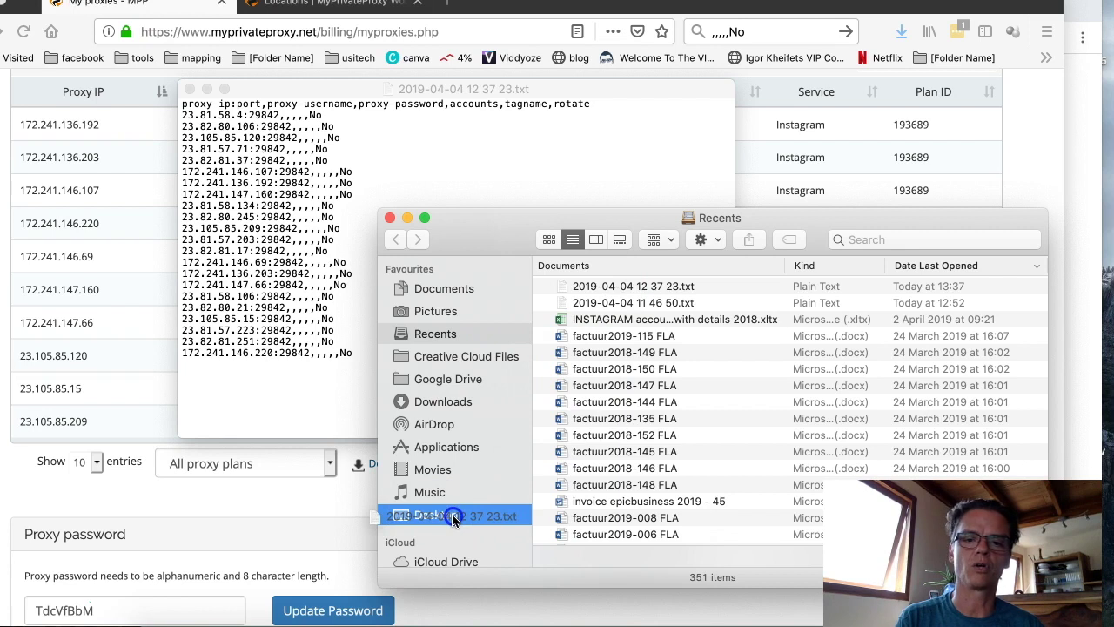
{"action": "left_click_drag", "start_coordinate": [453, 519], "coordinate": [627, 287]}
{"action": "left_click", "coordinate": [425, 403]}
{"action": "left_click_drag", "start_coordinate": [614, 287], "coordinate": [613, 261]}
{"action": "scroll", "coordinate": [615, 313], "scroll_direction": "up", "scroll_amount": 6}
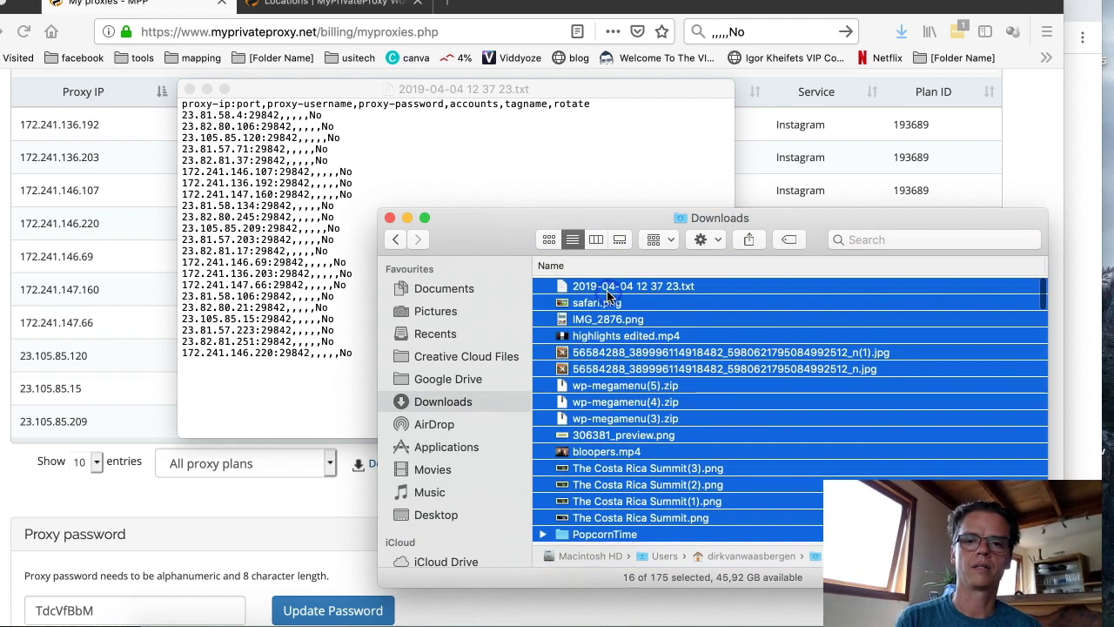
{"action": "left_click", "coordinate": [607, 290]}
{"action": "left_click_drag", "start_coordinate": [484, 383], "coordinate": [584, 289]}
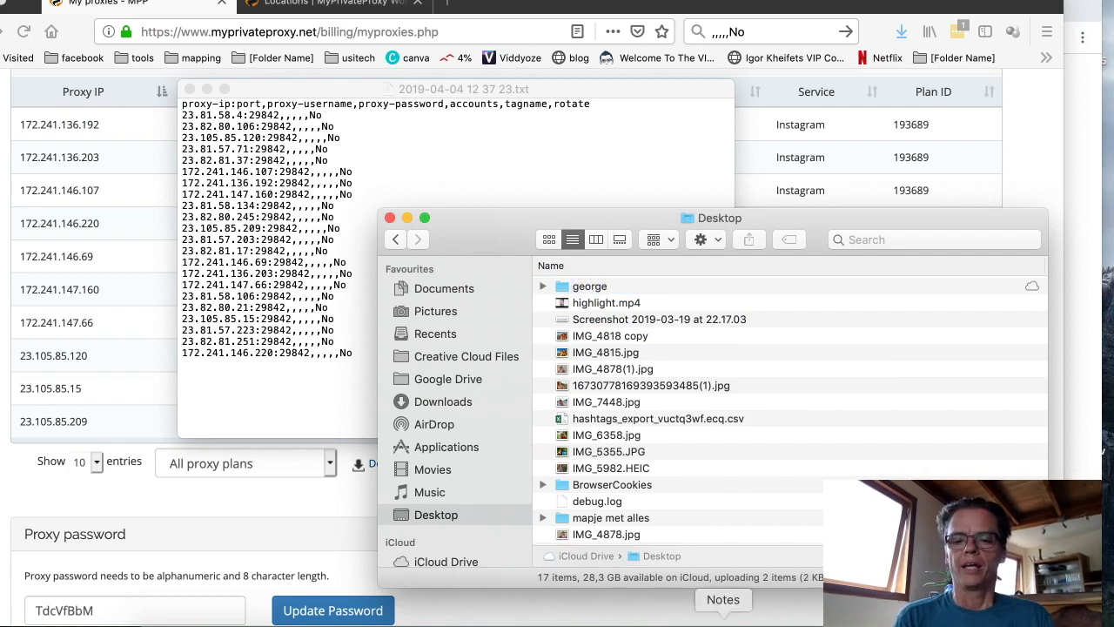
Step: Quit and relaunch Microsoft Remote Desktop, and reconnect to the middle saved desktop, accepting the unverified certificate
{"action": "right_click", "coordinate": [685, 620]}
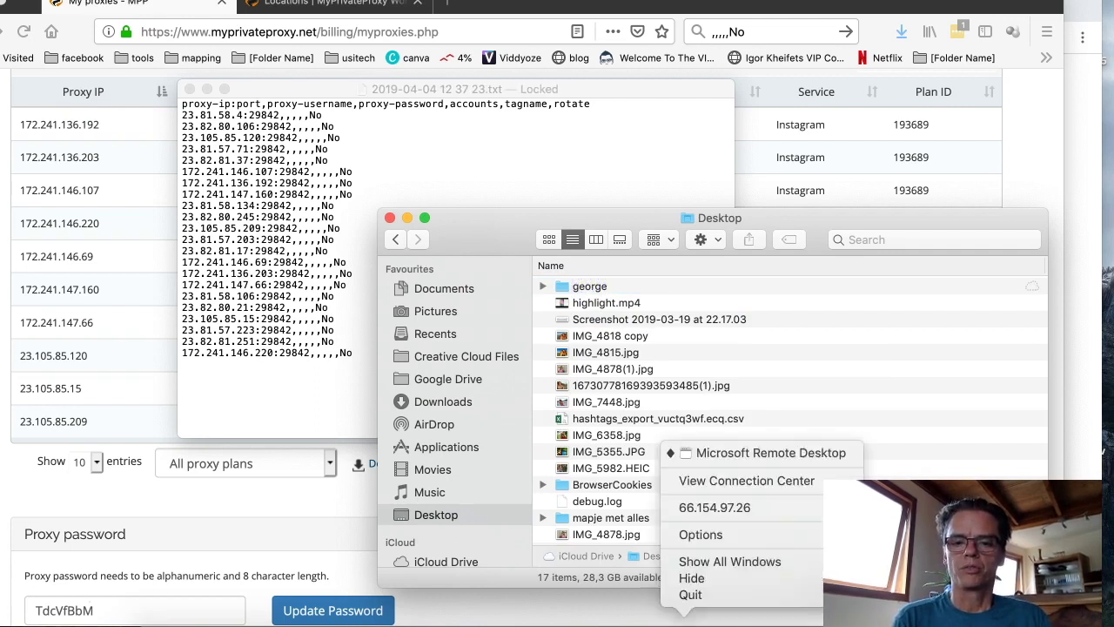
{"action": "left_click", "coordinate": [688, 595]}
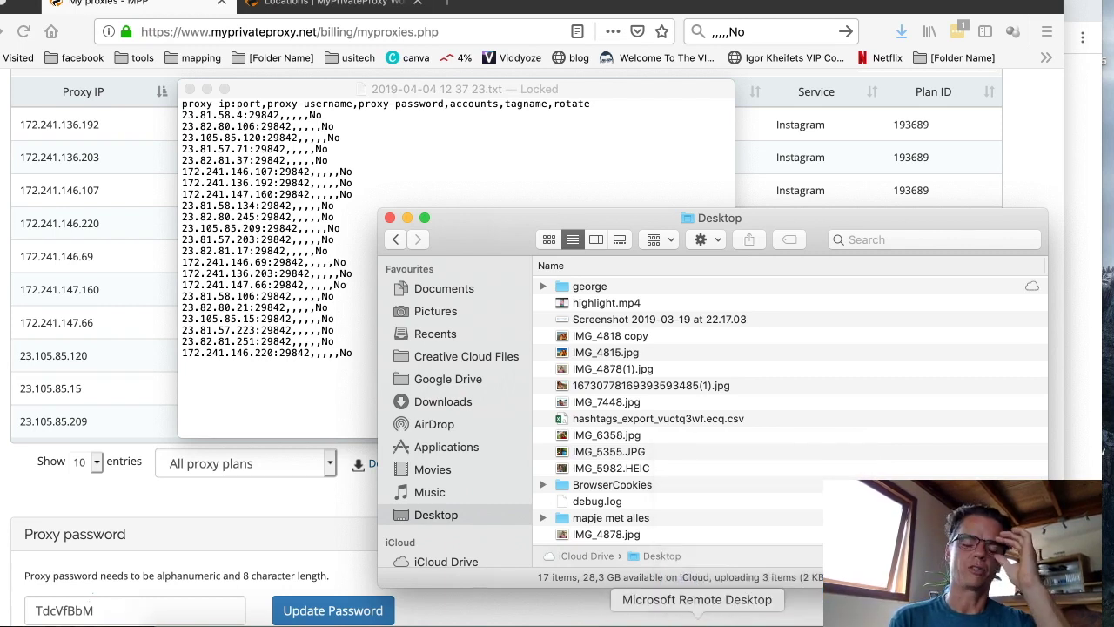
{"action": "left_click", "coordinate": [696, 620]}
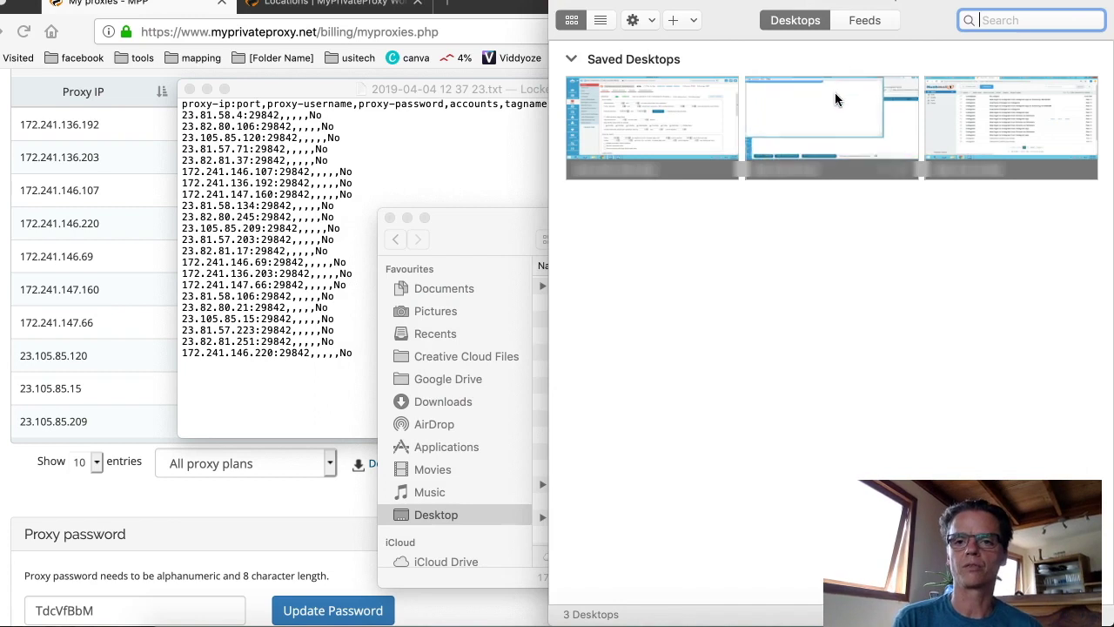
{"action": "double_click", "coordinate": [825, 108]}
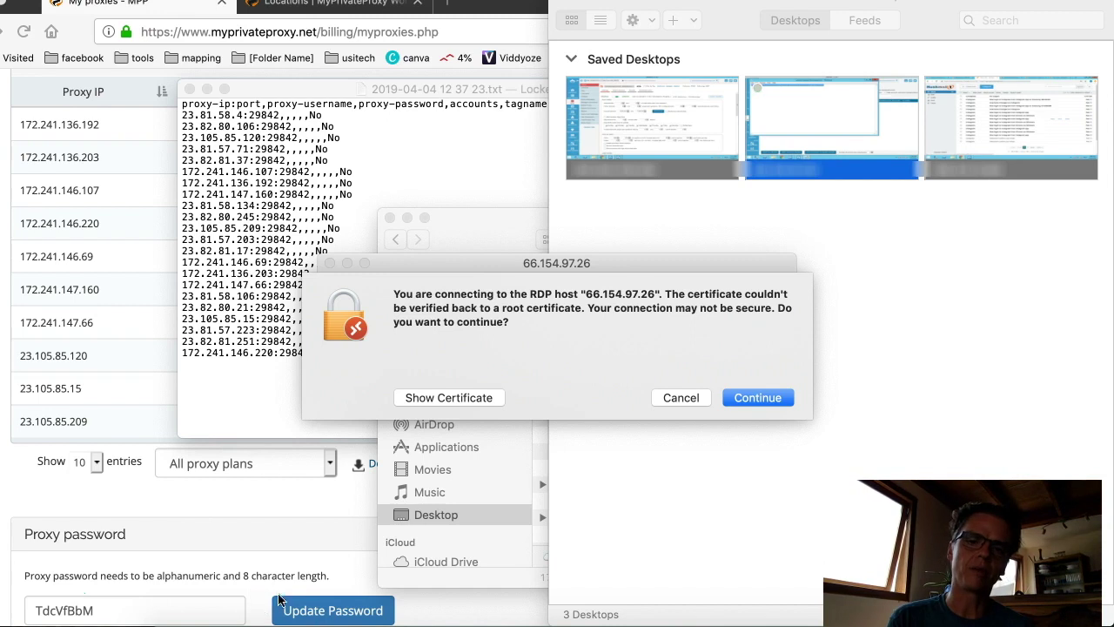
{"action": "left_click", "coordinate": [779, 398]}
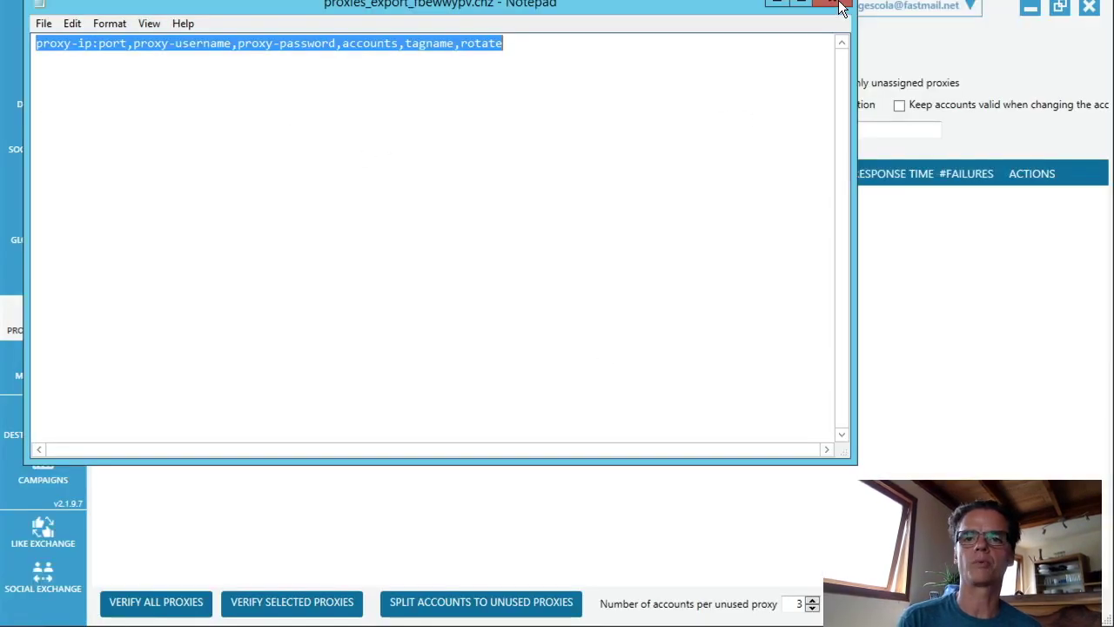
{"action": "key", "text": "alt+F4"}
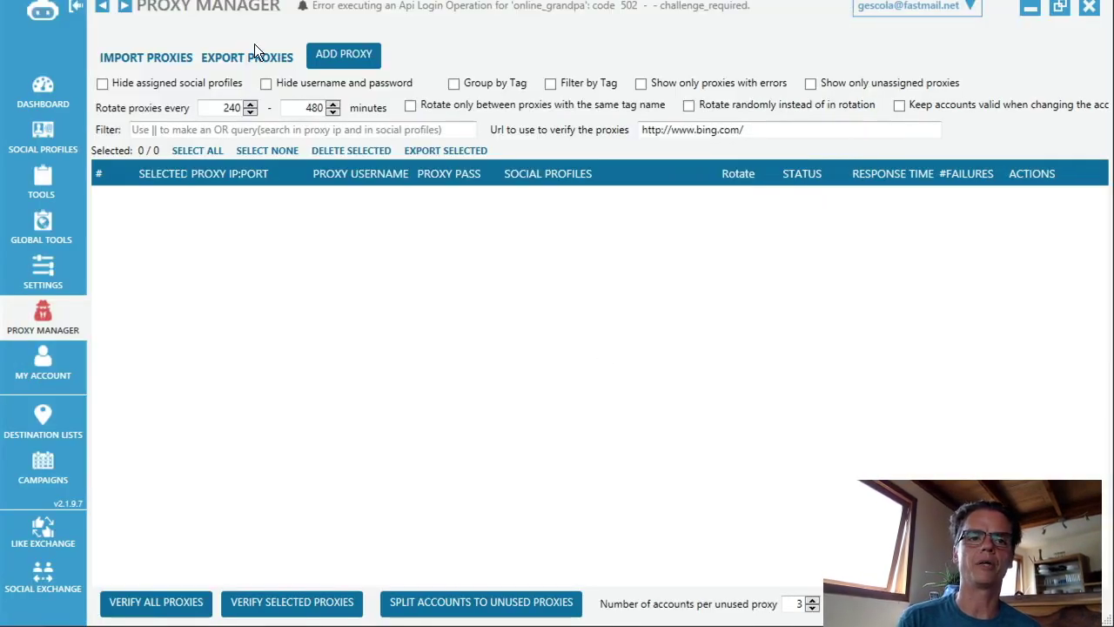
{"action": "left_click", "coordinate": [131, 55]}
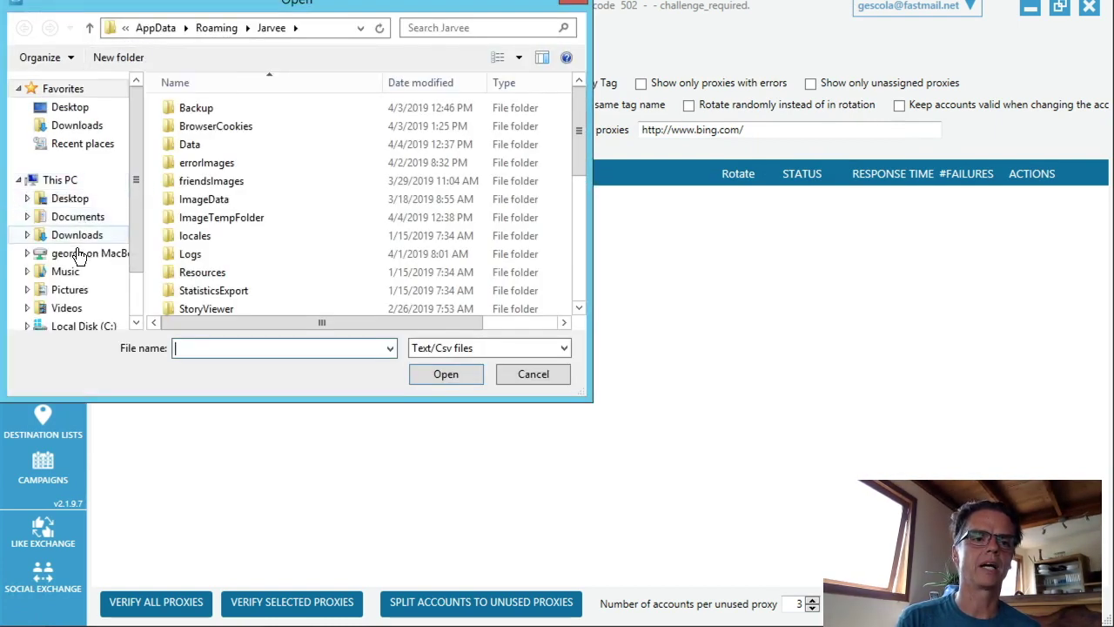
{"action": "left_click", "coordinate": [76, 253]}
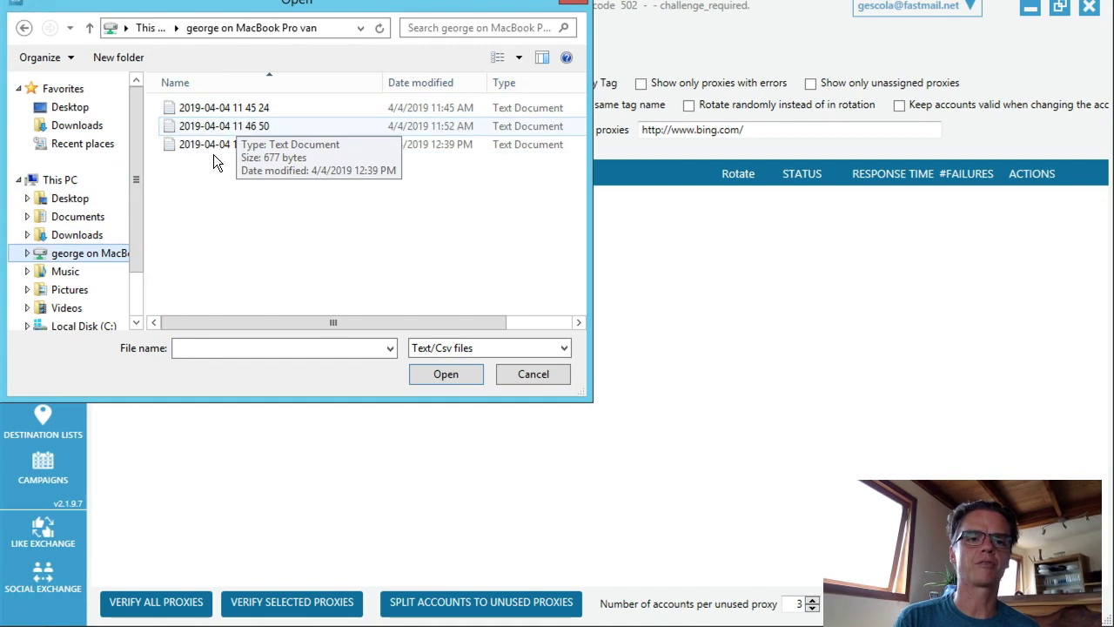
{"action": "left_click", "coordinate": [213, 144]}
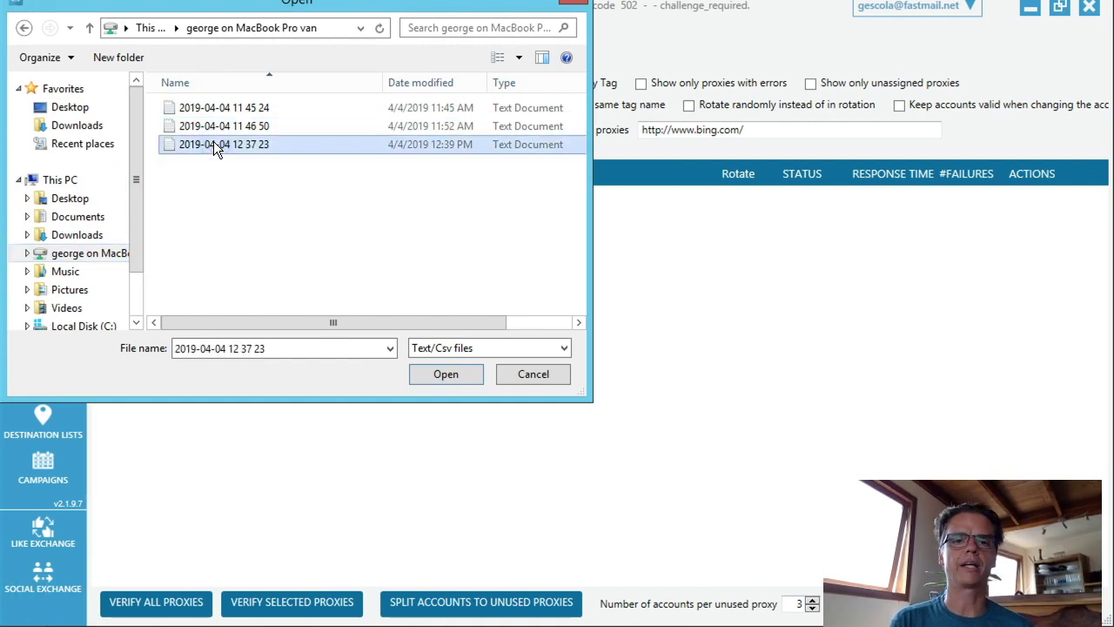
{"action": "left_click", "coordinate": [446, 375]}
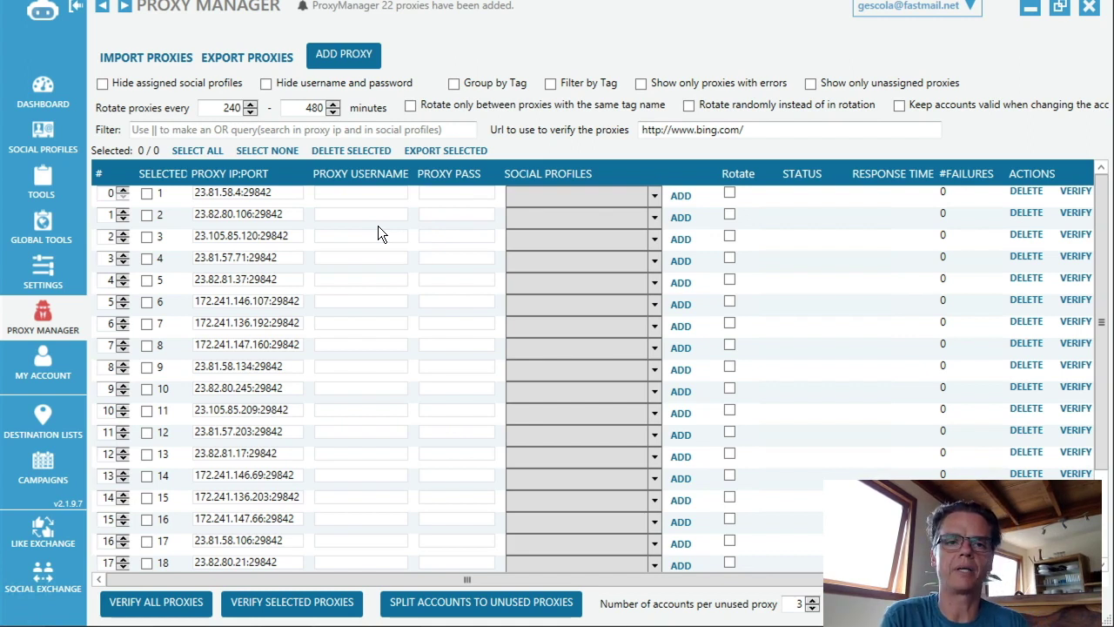
{"action": "key", "text": "ctrl+Left"}
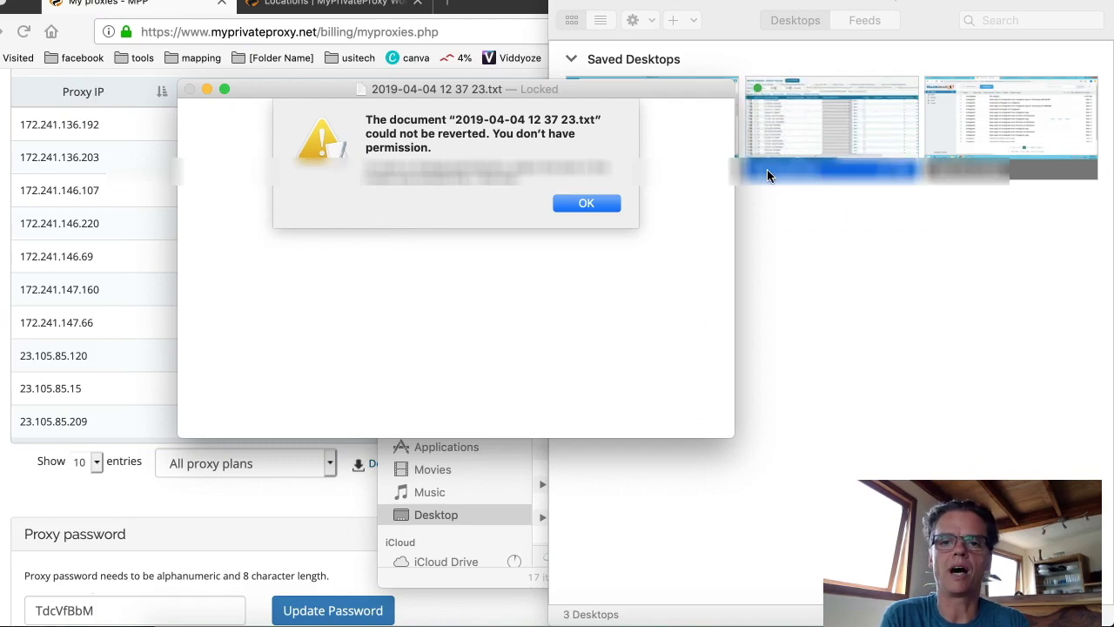
{"action": "left_click", "coordinate": [558, 204]}
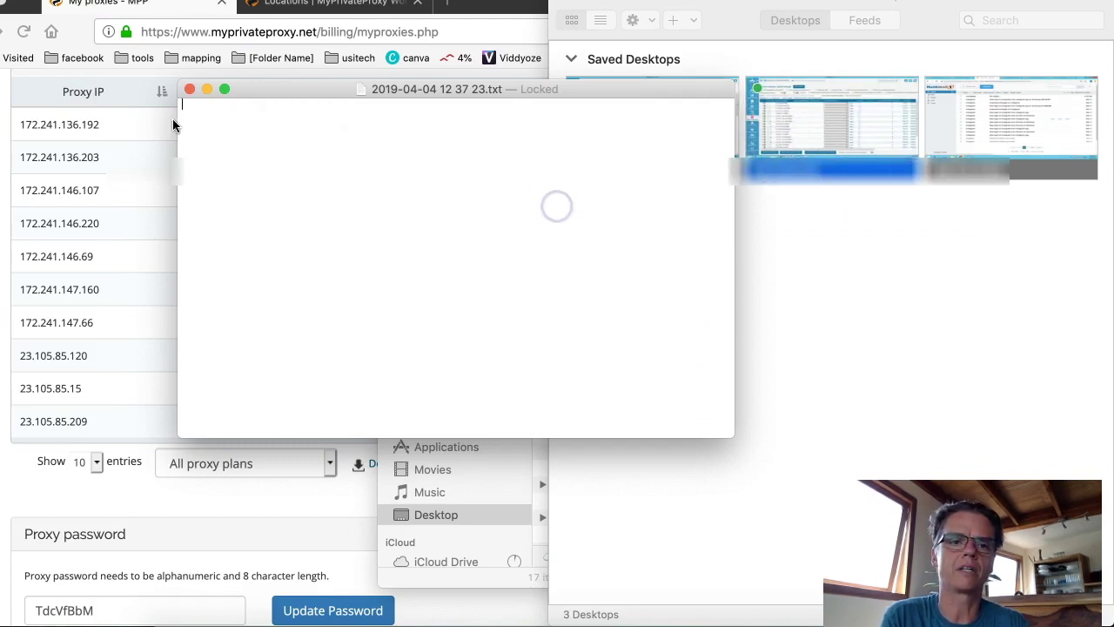
{"action": "left_click", "coordinate": [189, 90]}
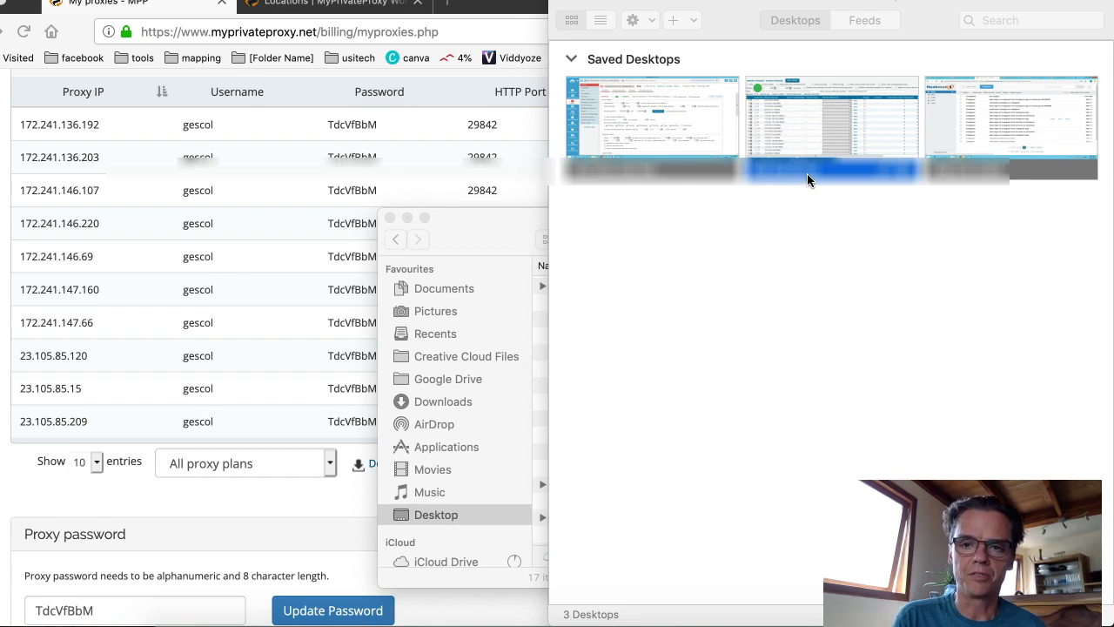
Step: Examine the settings further down the My proxies page, below the proxy password section
{"action": "left_click", "coordinate": [252, 503]}
{"action": "scroll", "coordinate": [251, 504], "scroll_direction": "down", "scroll_amount": 3}
{"action": "scroll", "coordinate": [251, 509], "scroll_direction": "down", "scroll_amount": 5}
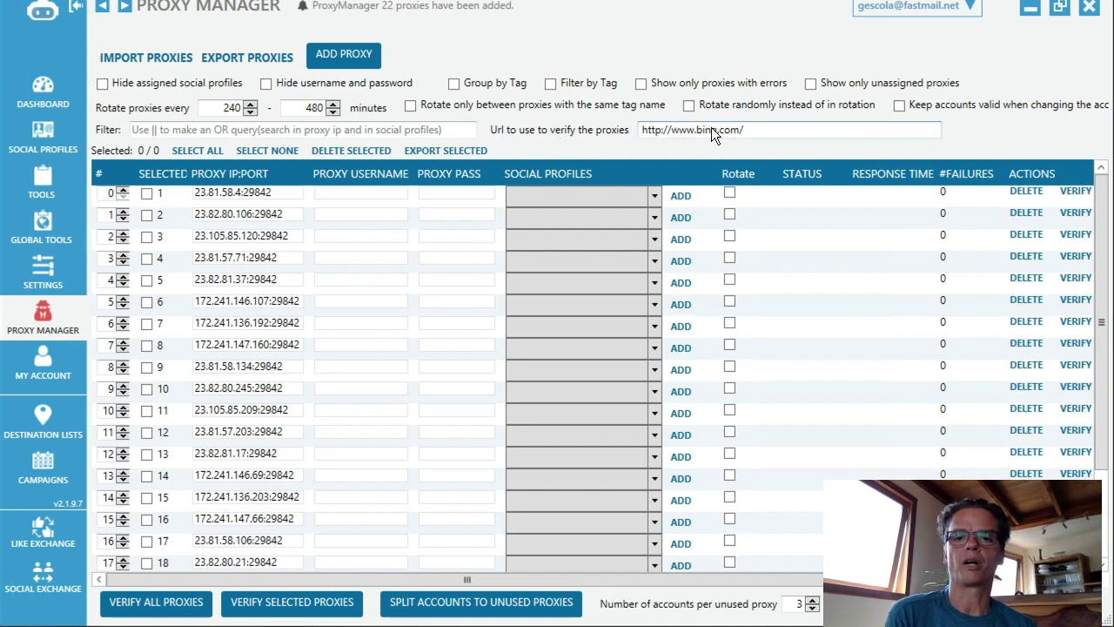
{"action": "key", "text": "BackSpace"}
{"action": "key", "text": "BackSpace"}
{"action": "key", "text": "BackSpace"}
{"action": "key", "text": "BackSpace"}
{"action": "key", "text": "BackSpace"}
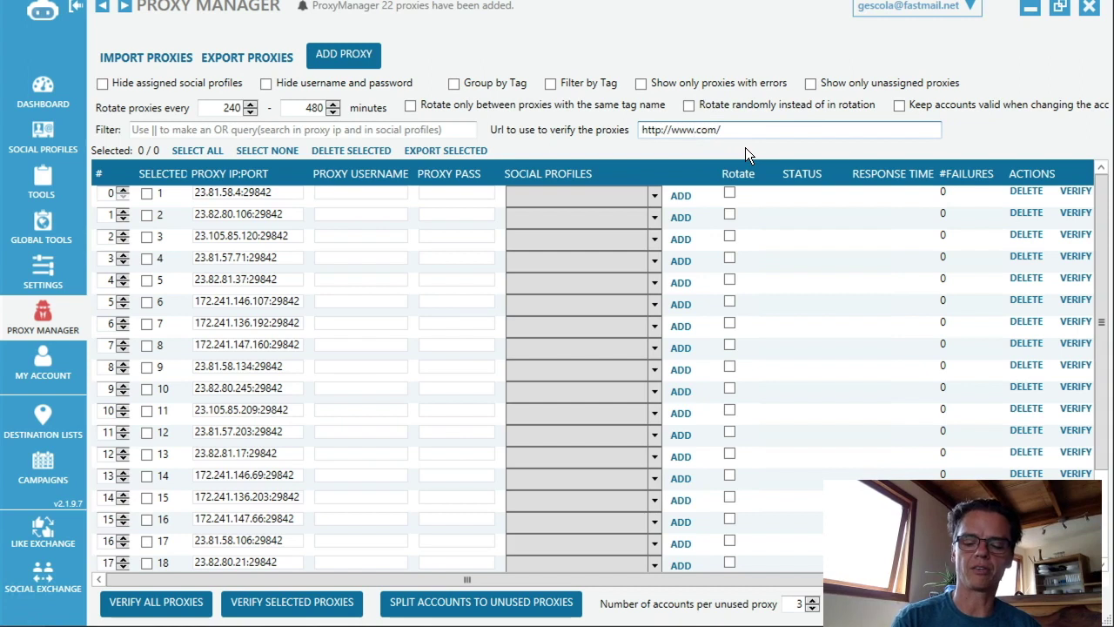
{"action": "type", "text": "instagram."}
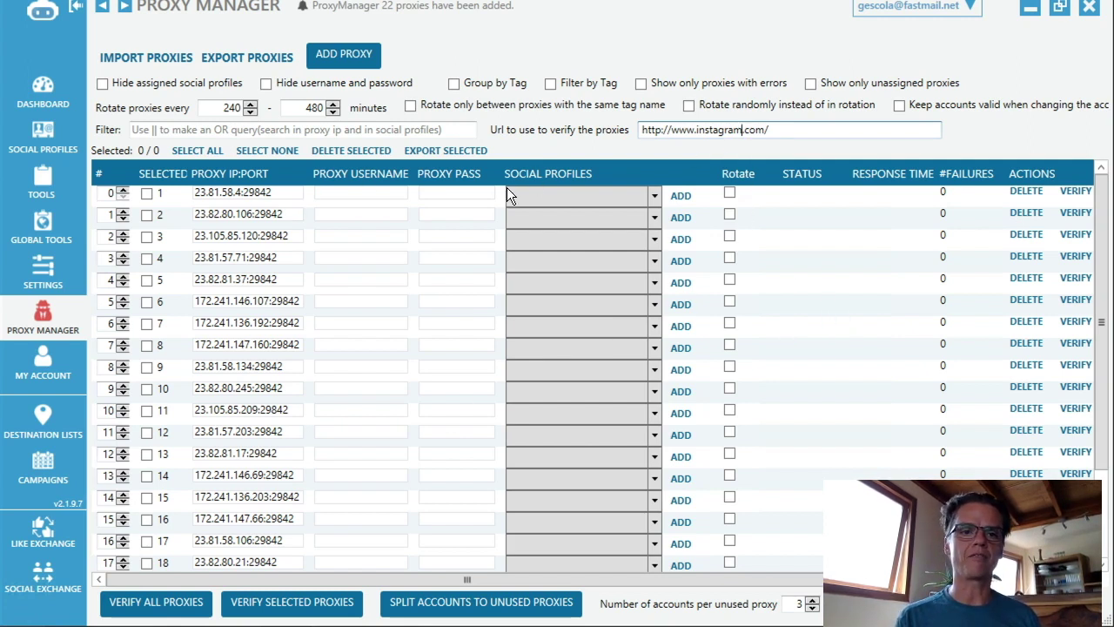
Step: Hide the proxy usernames and passwords and verify all imported proxies
{"action": "left_click", "coordinate": [270, 84]}
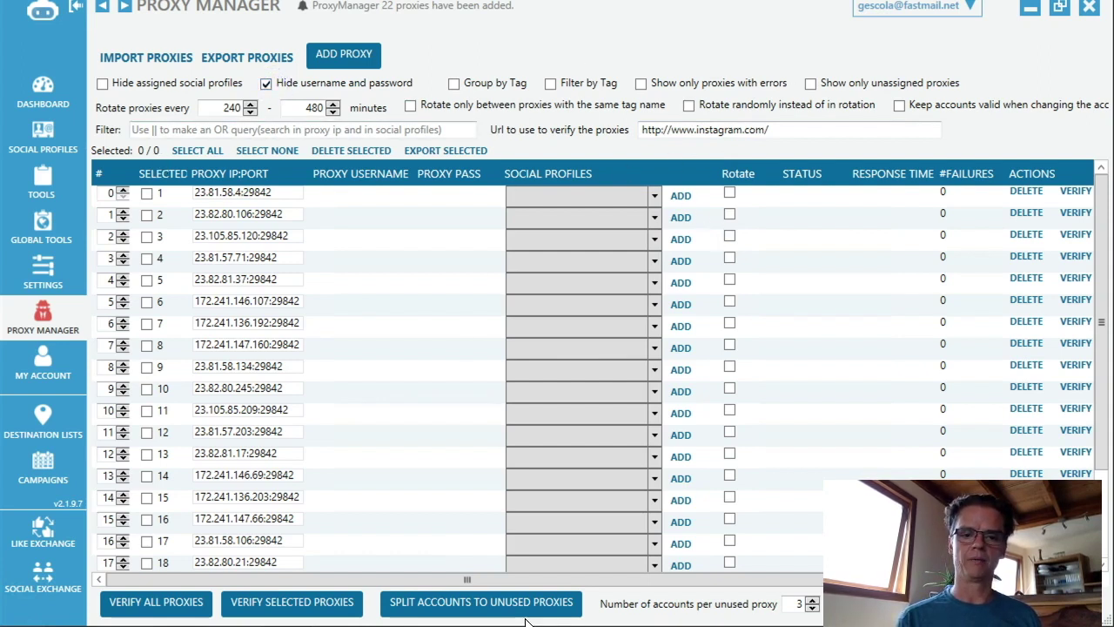
{"action": "left_click", "coordinate": [152, 607]}
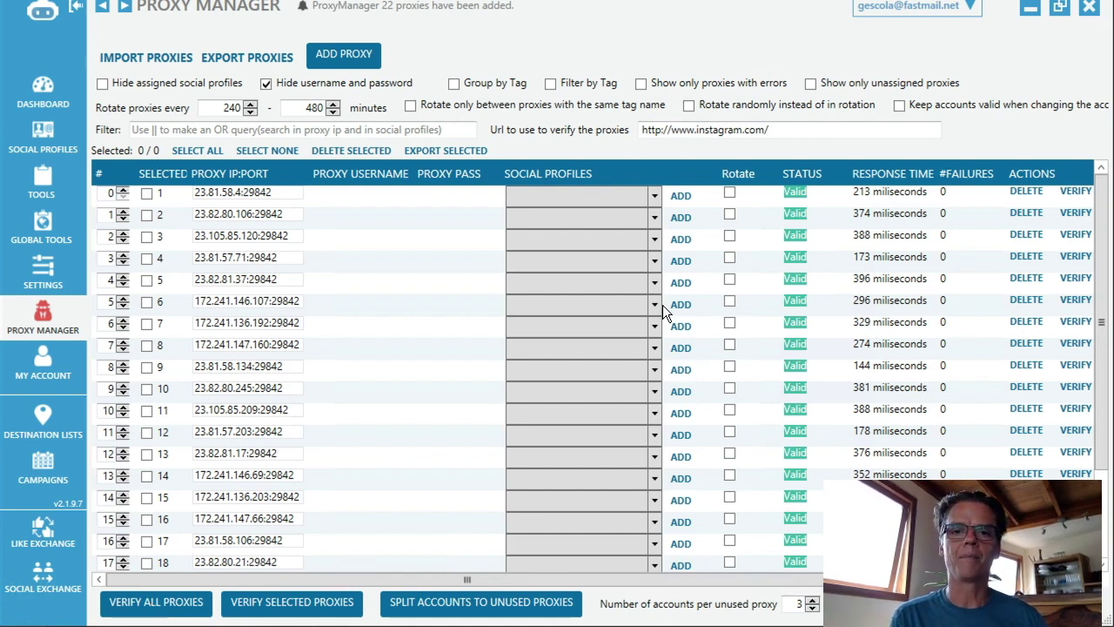
Step: Assign the social profile QZZfEblT to the first proxy, 23.81.58.4:29842
{"action": "left_click", "coordinate": [656, 197]}
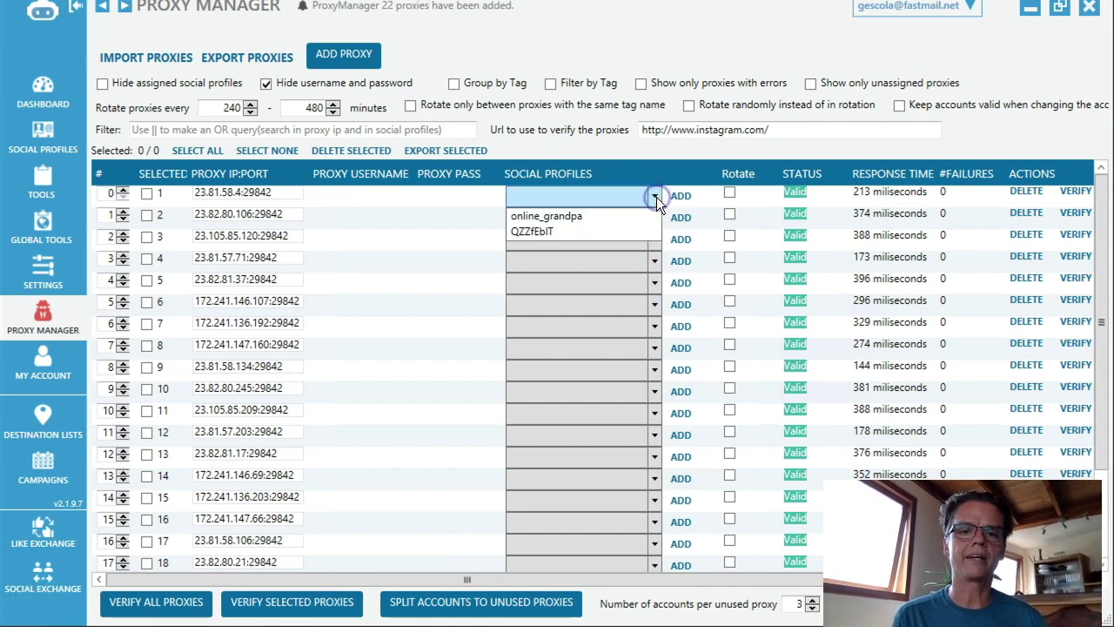
{"action": "left_click", "coordinate": [544, 233]}
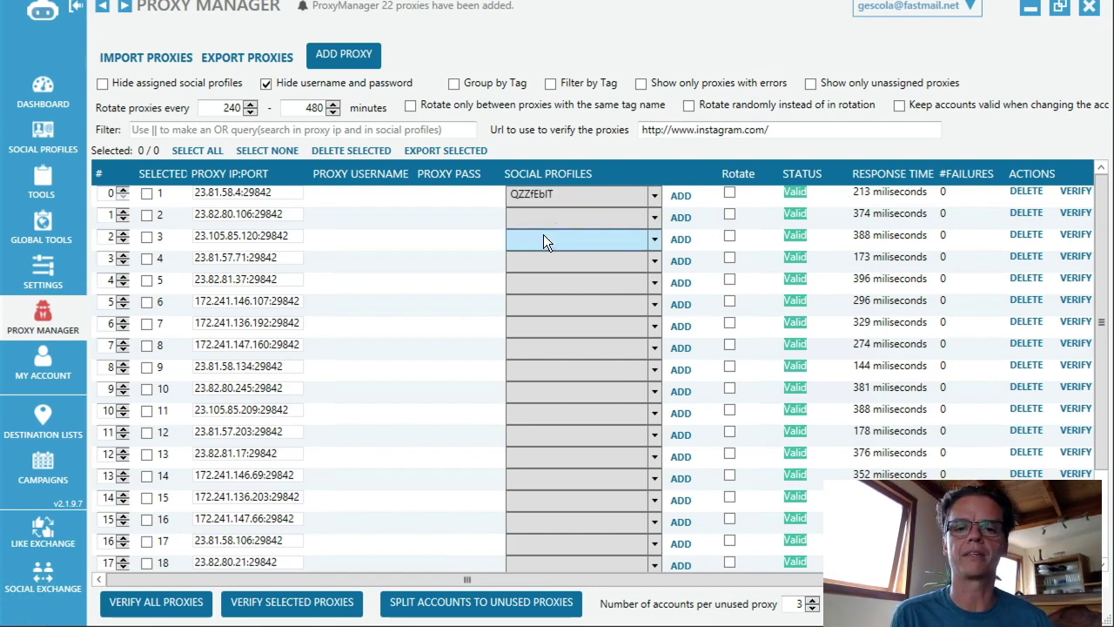
{"action": "left_click", "coordinate": [686, 196]}
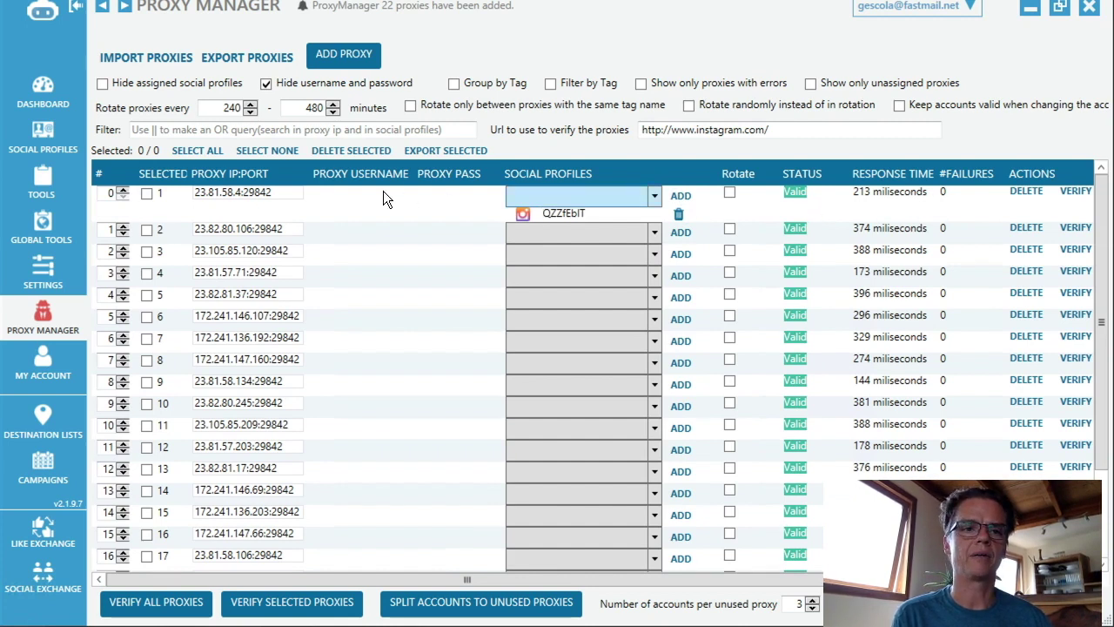
Step: Open the QZZfEblT profile from the social profiles, verify its account, and return to the profile list
{"action": "left_click", "coordinate": [41, 131]}
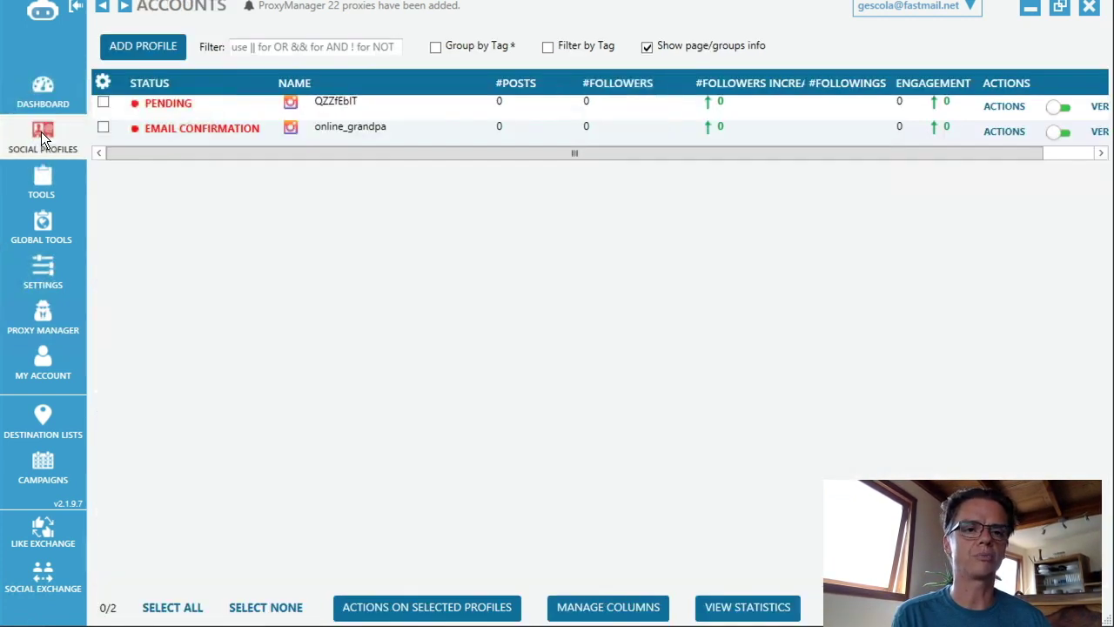
{"action": "double_click", "coordinate": [328, 101]}
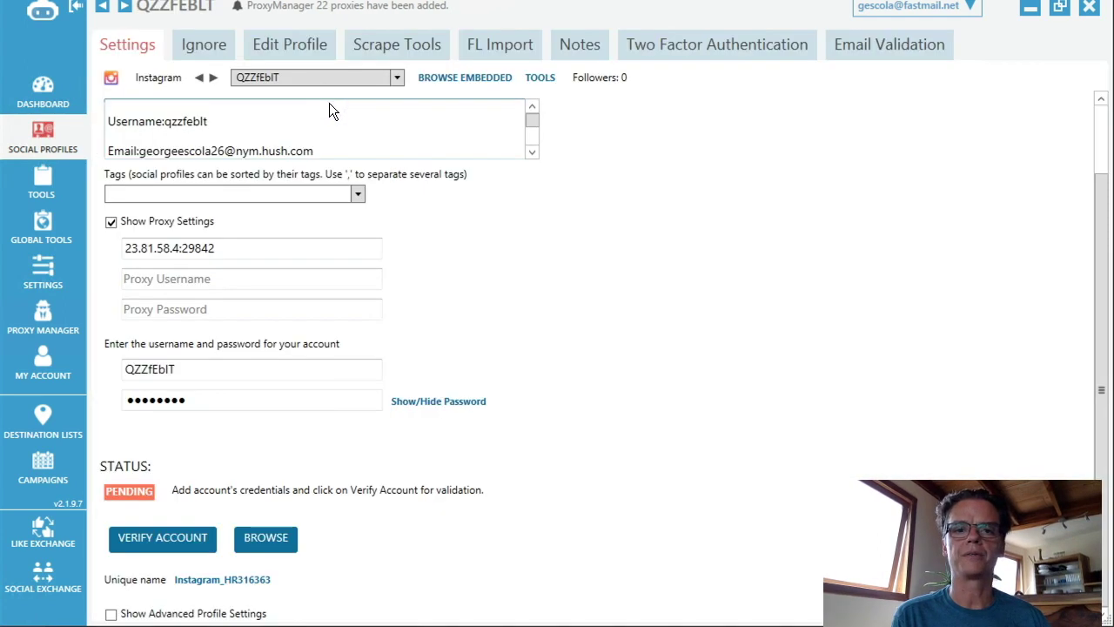
{"action": "left_click", "coordinate": [151, 537]}
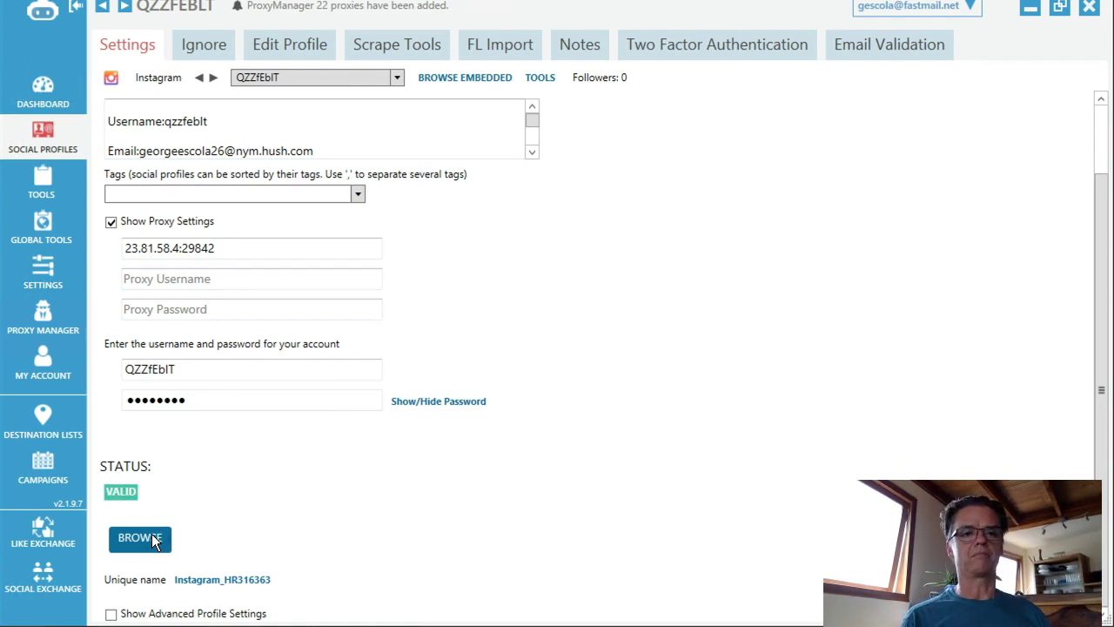
{"action": "left_click", "coordinate": [41, 135]}
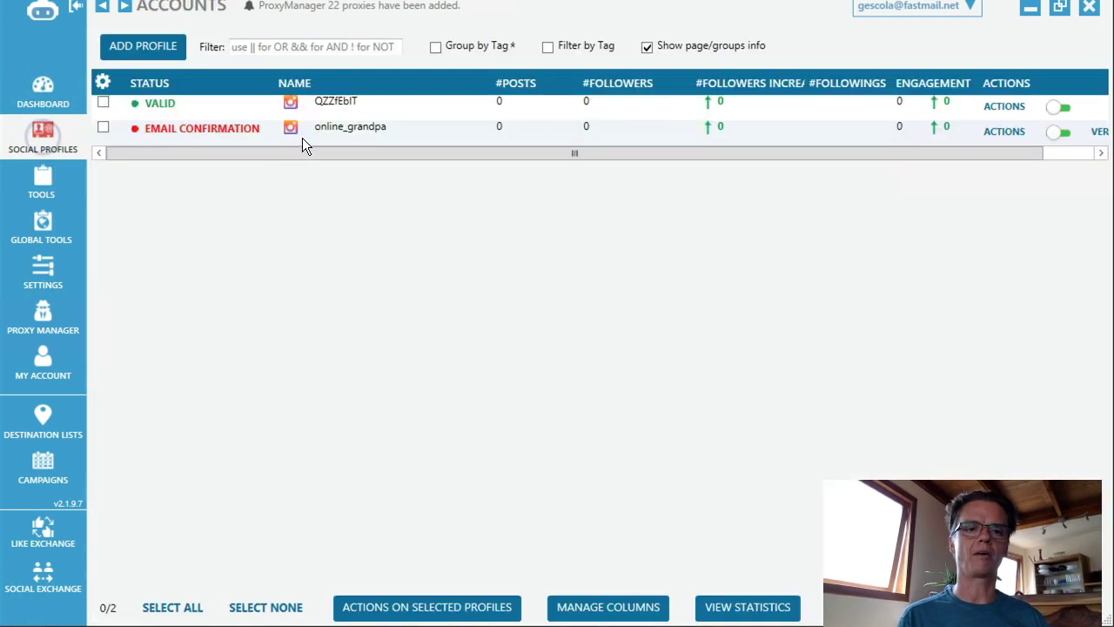
Step: Check the account statuses in the social profiles list and open the Global Tools
{"action": "mouse_move", "coordinate": [168, 138]}
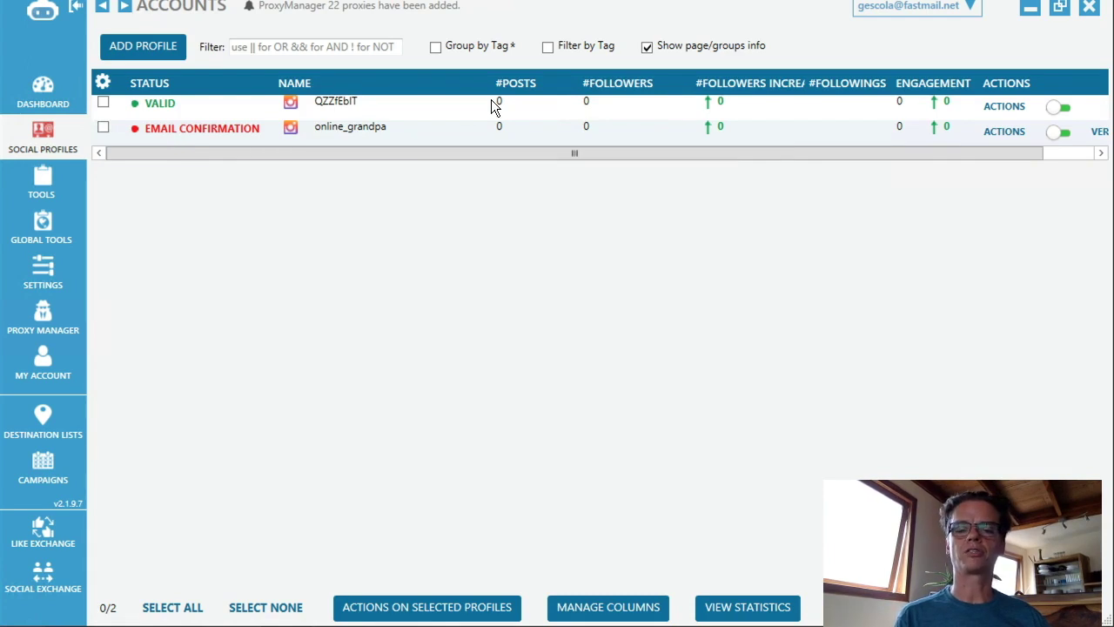
{"action": "mouse_move", "coordinate": [332, 132]}
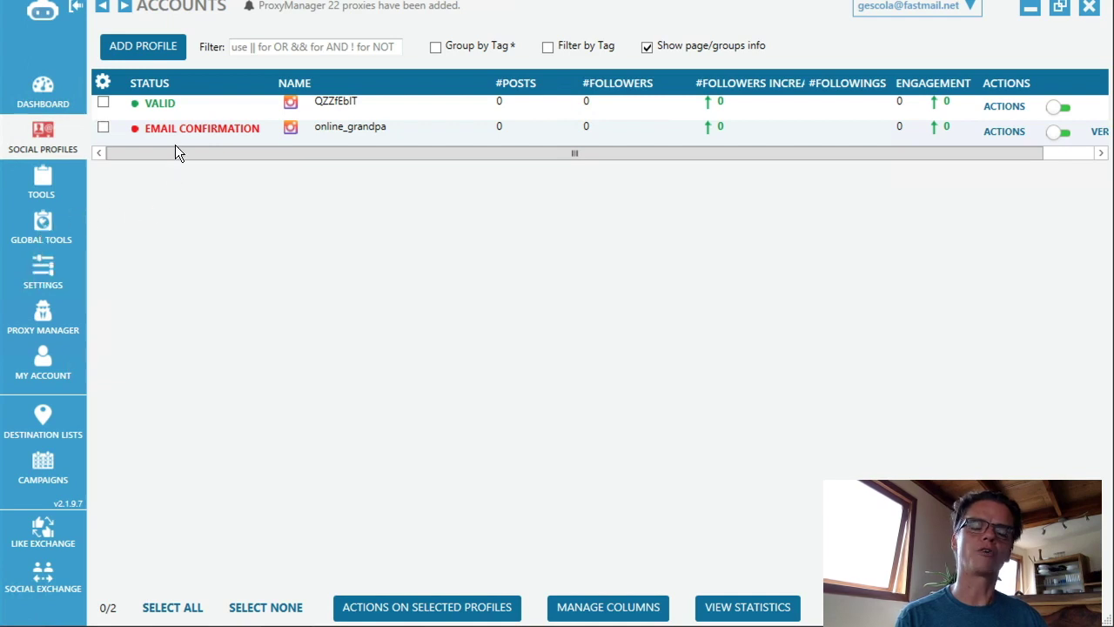
{"action": "left_click", "coordinate": [42, 225]}
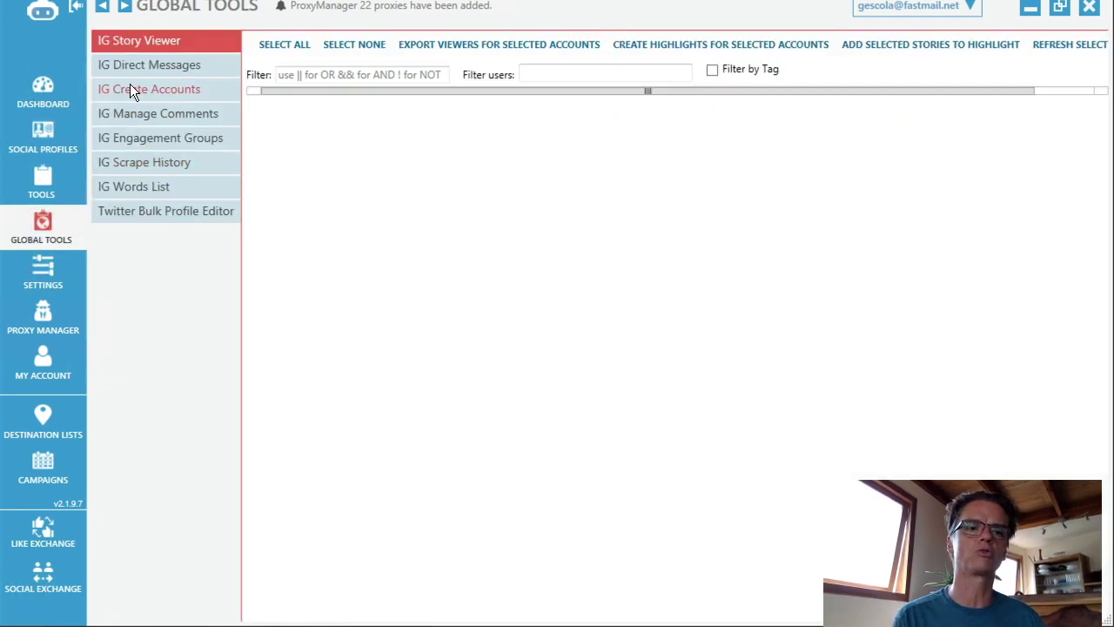